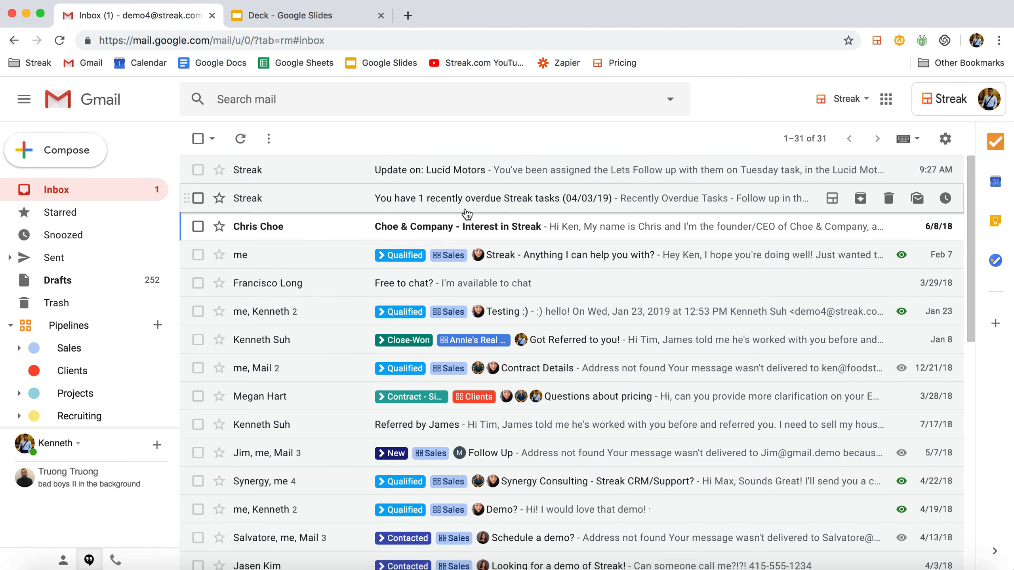
Open the "Choe & Company - Interest in Streak" email and add it to a new Sales box named Choe & Company.
click(404, 230)
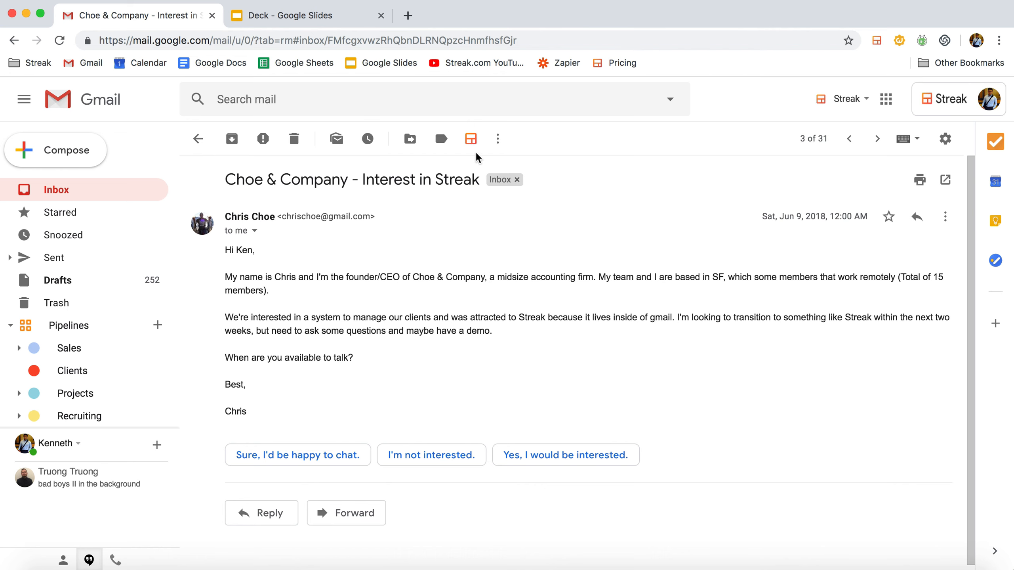
click(470, 138)
text(Choe & Company)
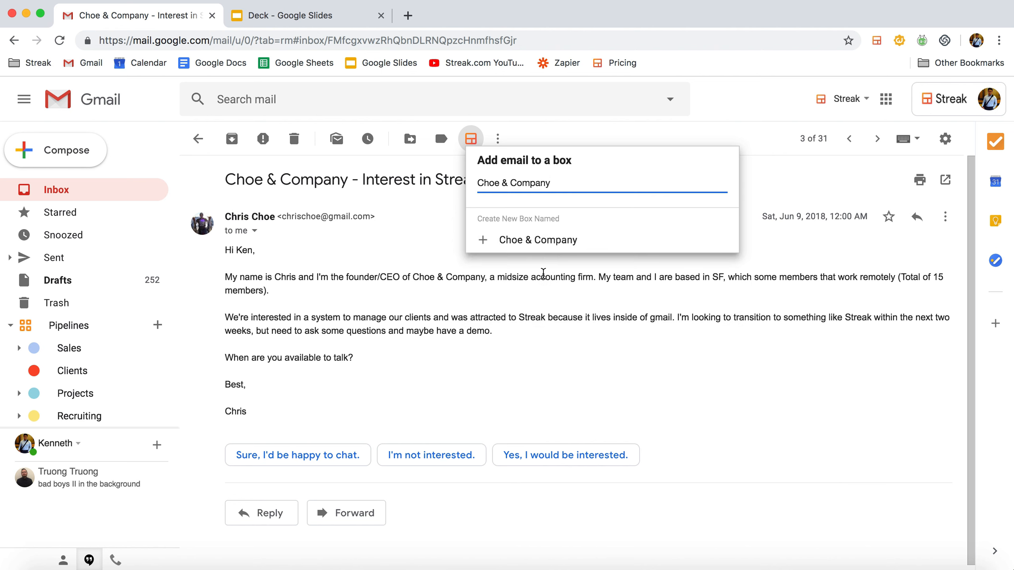
click(545, 249)
click(502, 193)
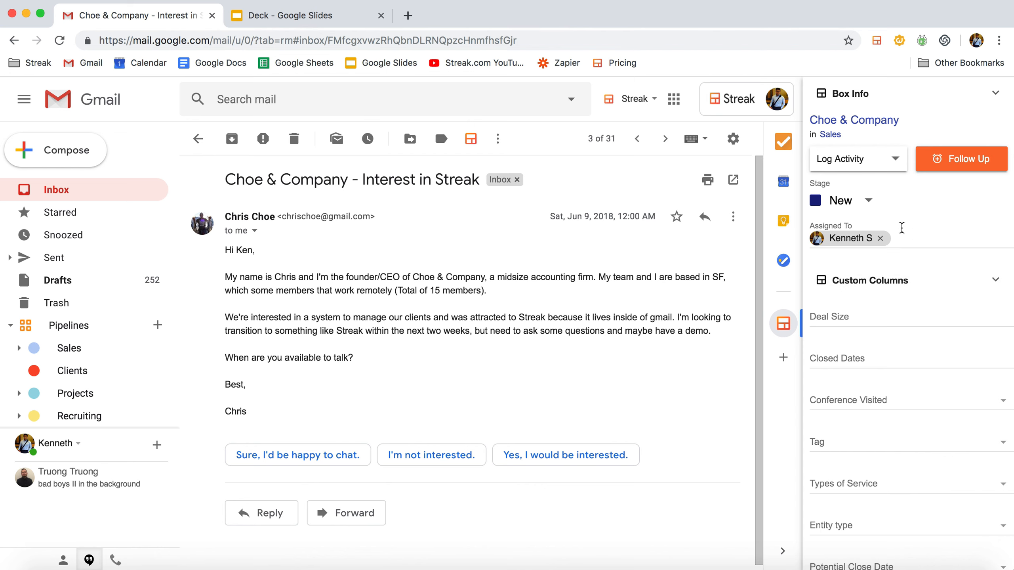
Add the suggested contact, the email's sender, to the Choe & Company box.
scroll(931, 274, down, 4)
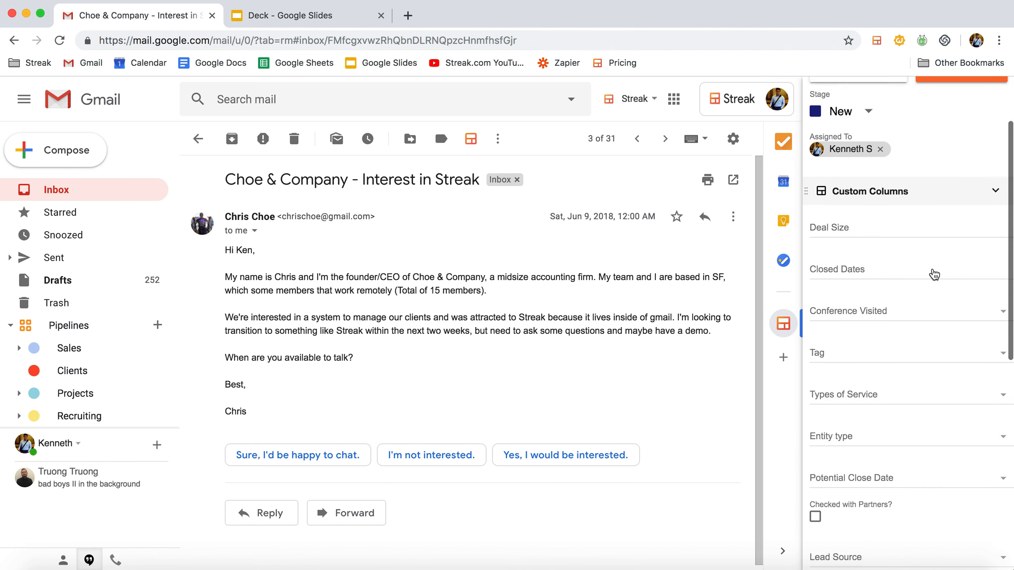
scroll(935, 275, up, 1)
scroll(934, 274, down, 6)
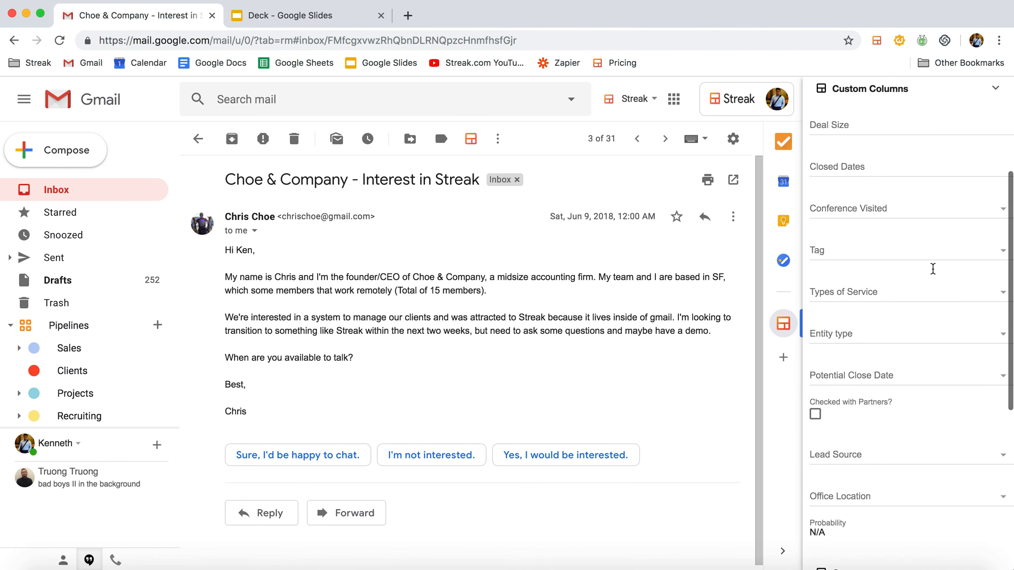
scroll(934, 273, down, 2)
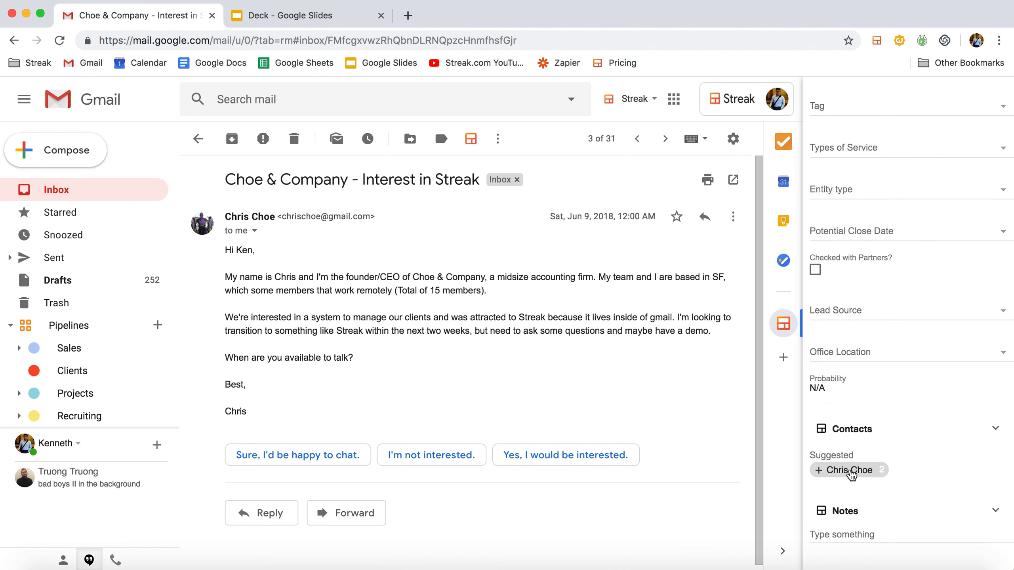
click(851, 473)
Tag the Choe & Company box as Very interested.
scroll(905, 194, up, 9)
scroll(902, 322, down, 3)
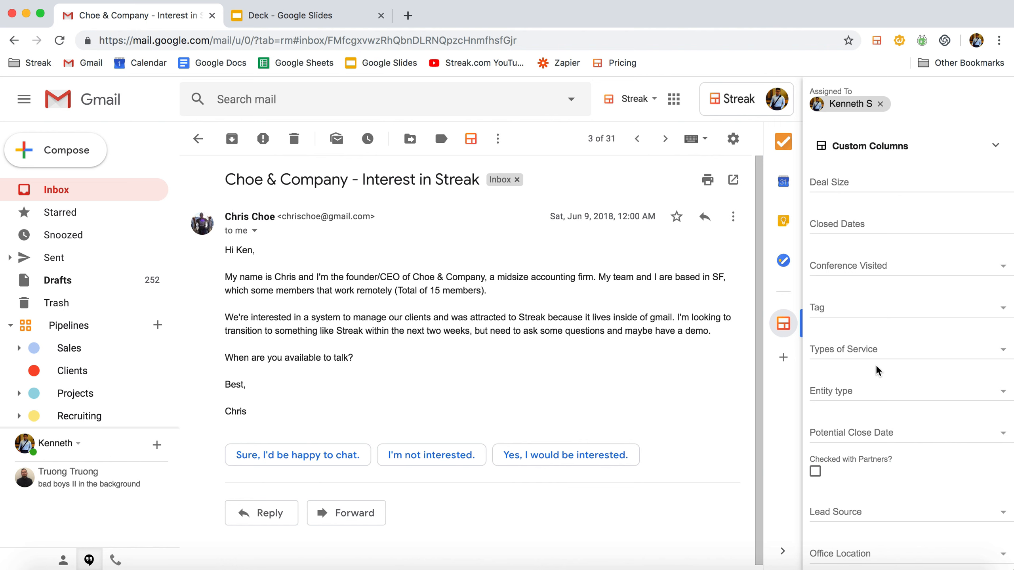
scroll(877, 370, up, 2)
scroll(876, 364, down, 1)
click(855, 327)
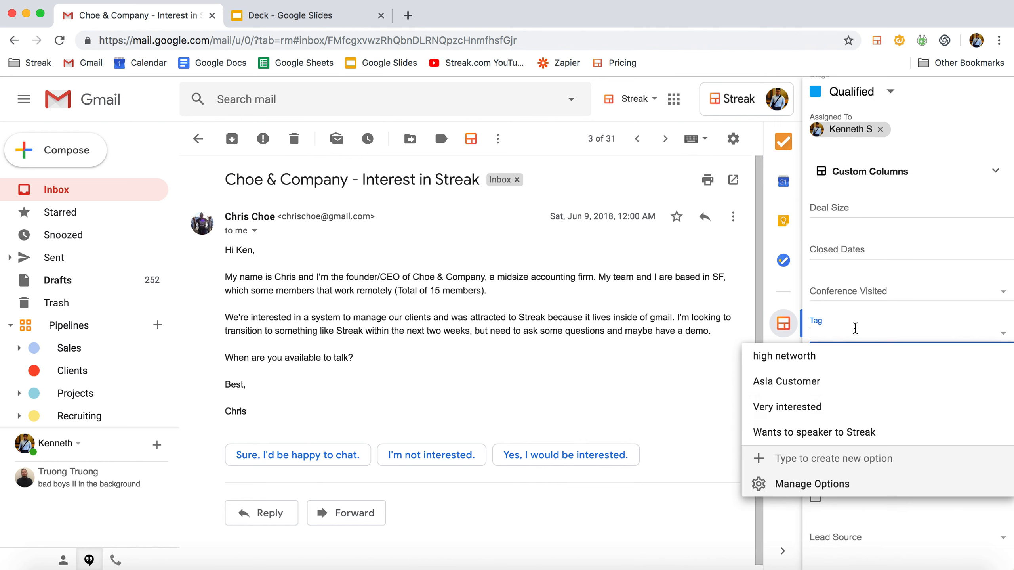
click(786, 406)
Set the Choe & Company box's stage to New.
click(888, 96)
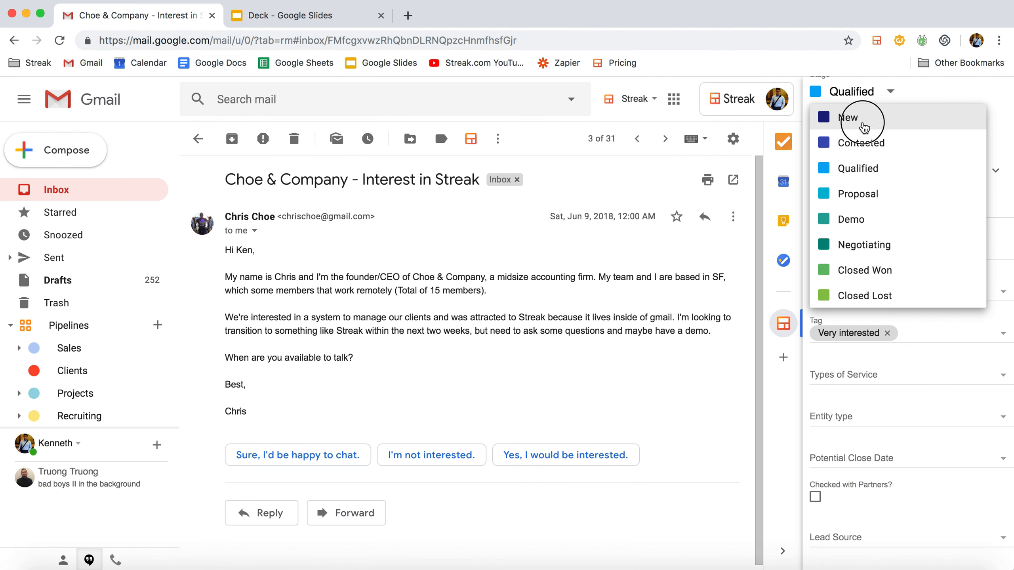
click(863, 126)
scroll(858, 139, up, 3)
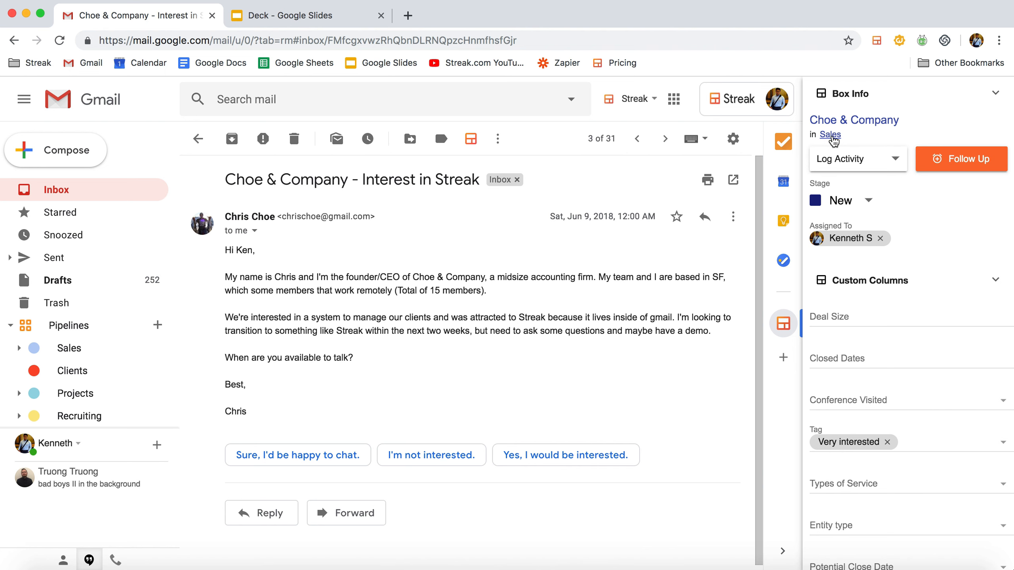
Open the Sales pipeline that holds the box and examine the Choe & Company row with its available stages.
click(831, 134)
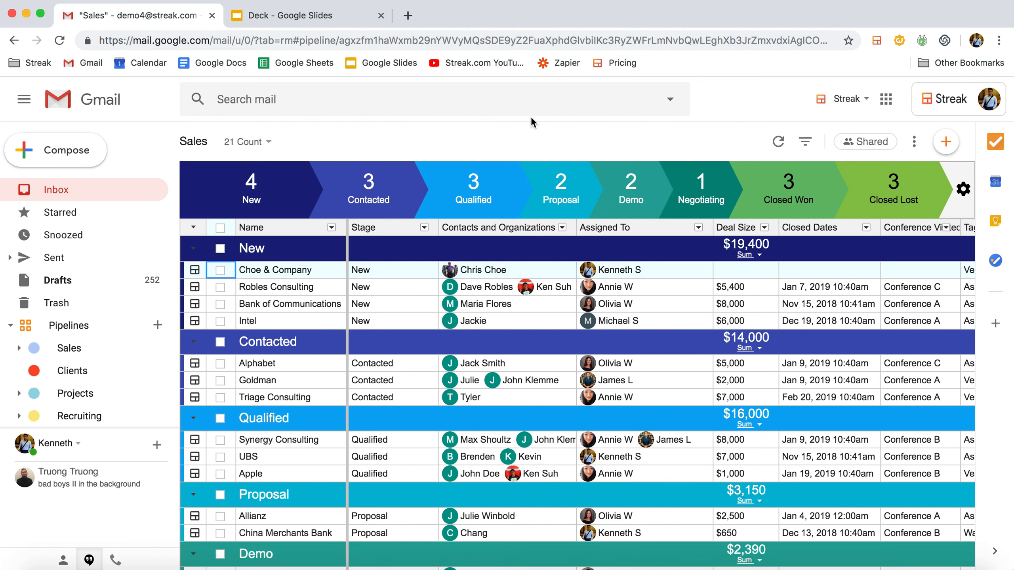
drag(208, 140, 165, 139)
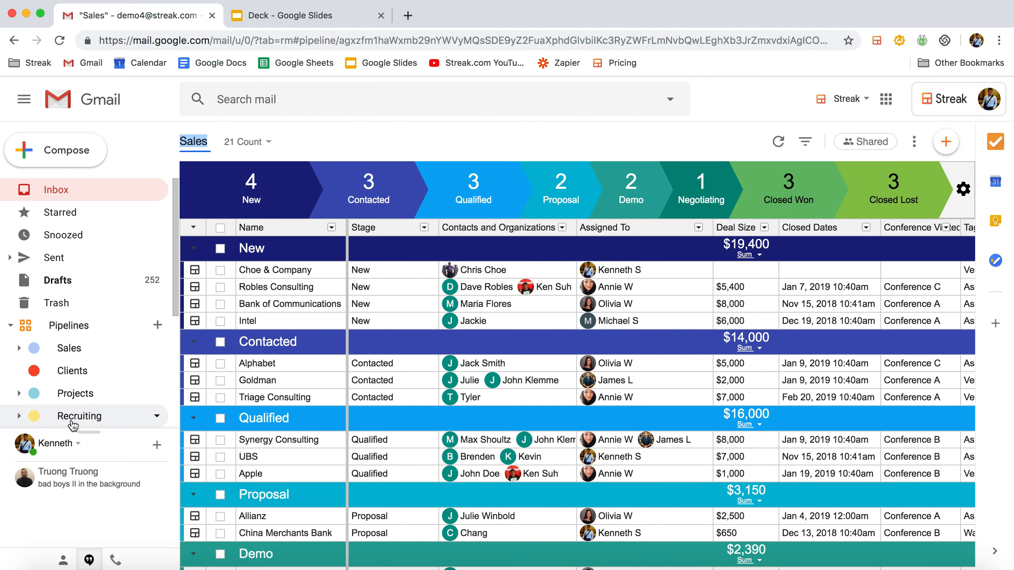
click(372, 131)
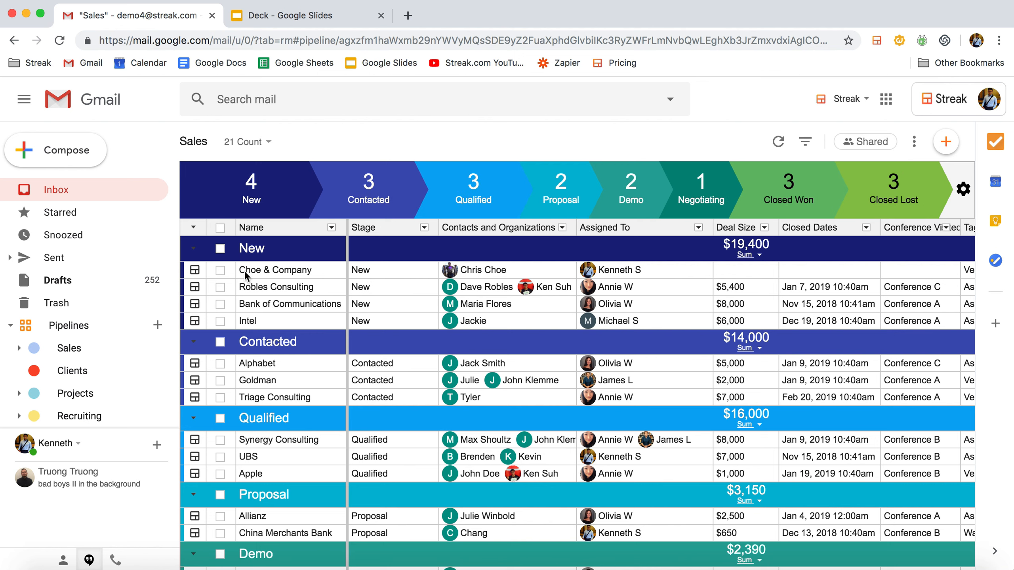
drag(244, 269, 747, 278)
click(403, 269)
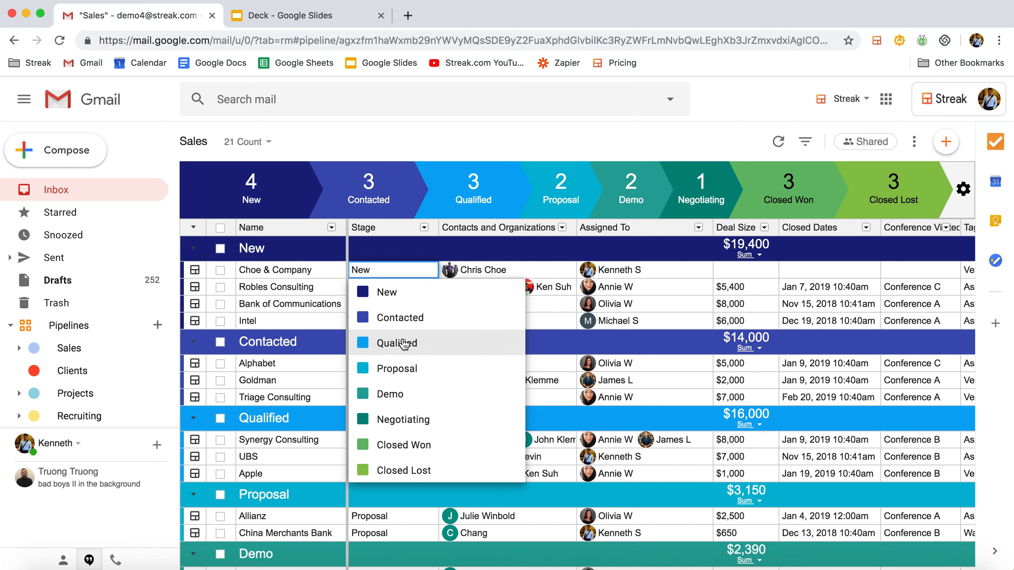
click(438, 134)
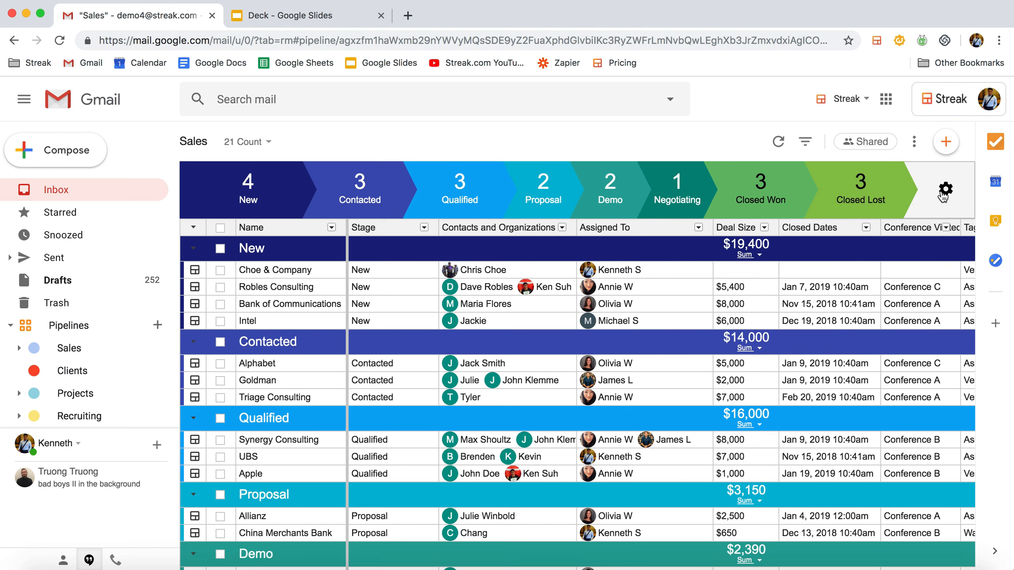
Review the Sales pipeline's color theme and stage list in its settings and save them.
click(947, 189)
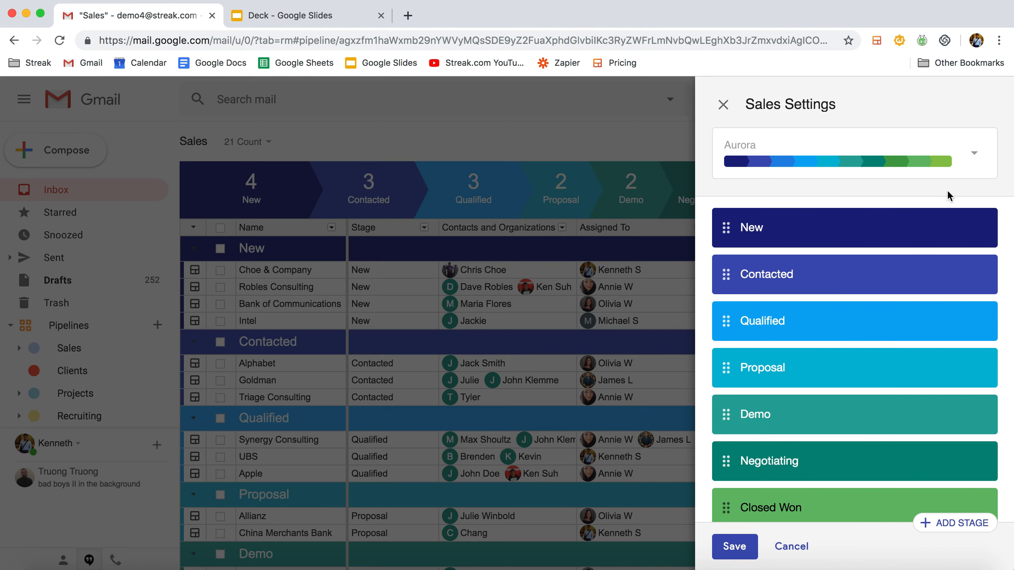
click(969, 162)
click(970, 163)
click(838, 272)
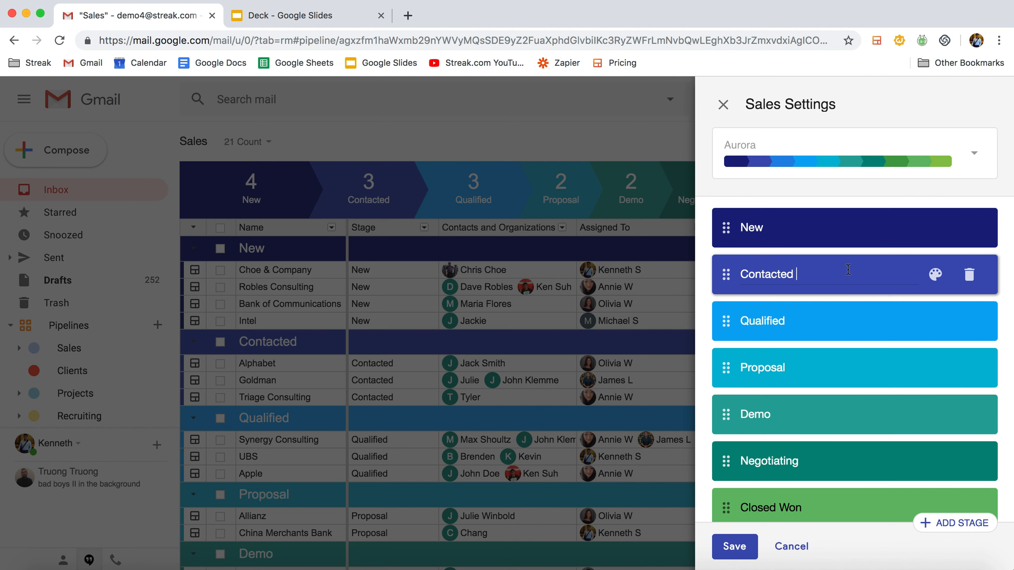
mouse_move(728, 322)
mouse_down()
mouse_move(729, 270)
mouse_move(727, 320)
mouse_up()
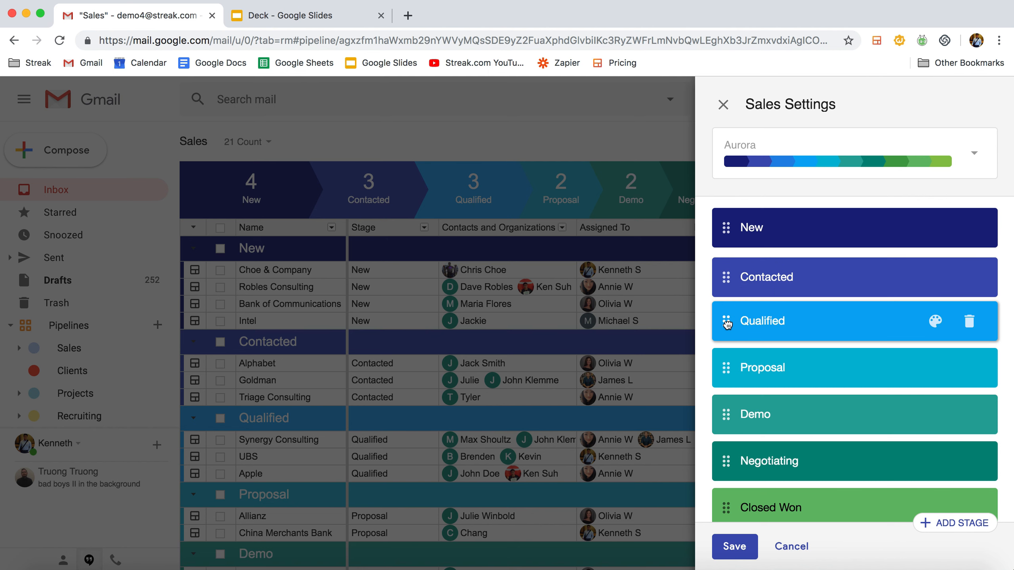
scroll(798, 367, down, 3)
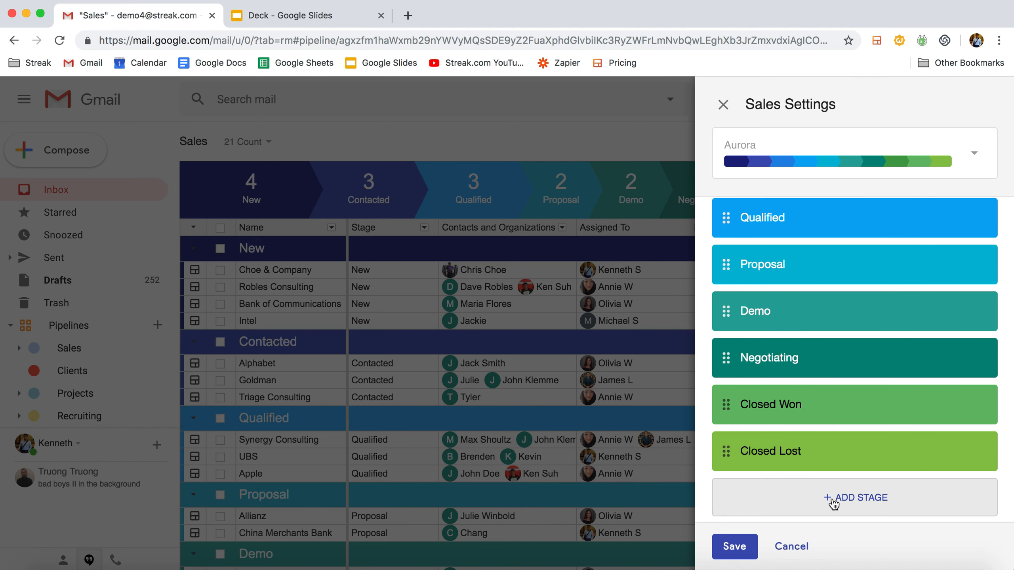
click(734, 546)
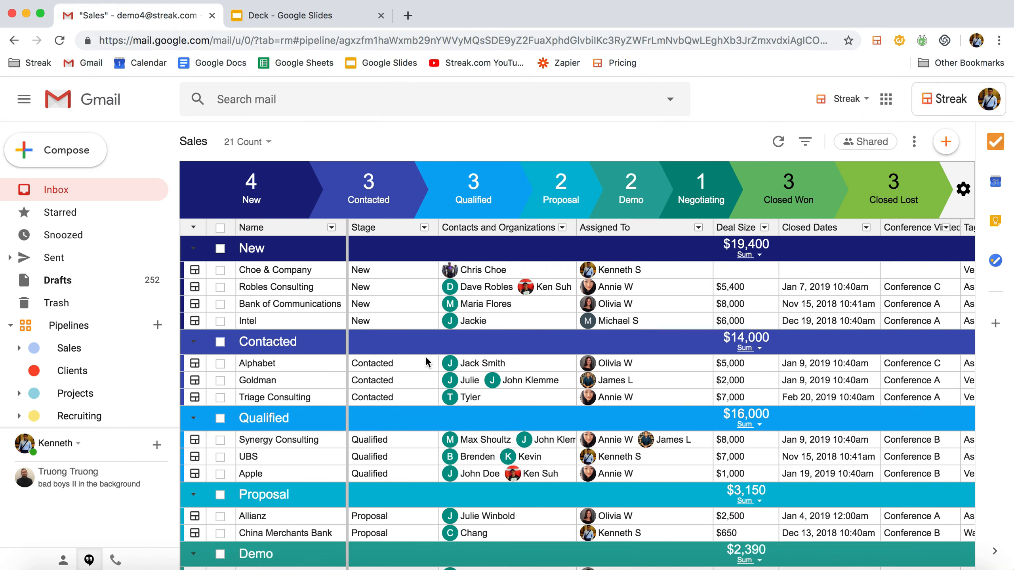
Insert a Dropdown column named Company Size after the Contacts and Organizations column.
click(563, 226)
mouse_move(542, 401)
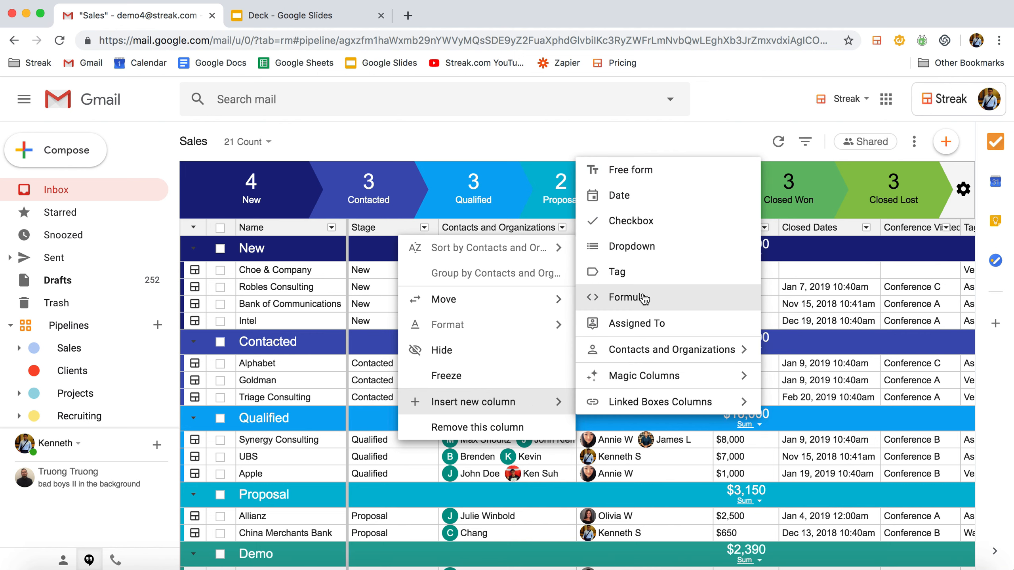
click(628, 249)
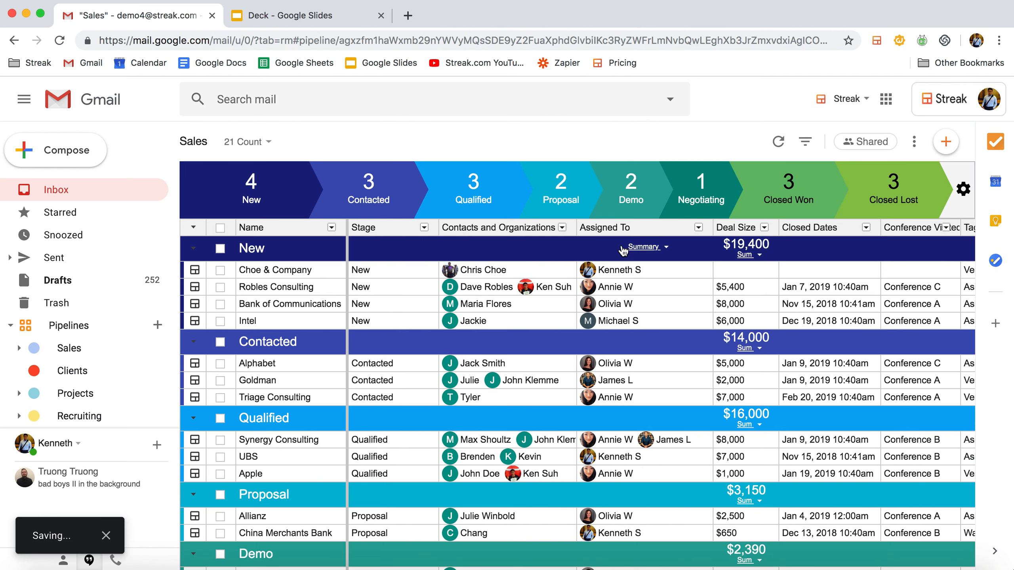
text(Com)
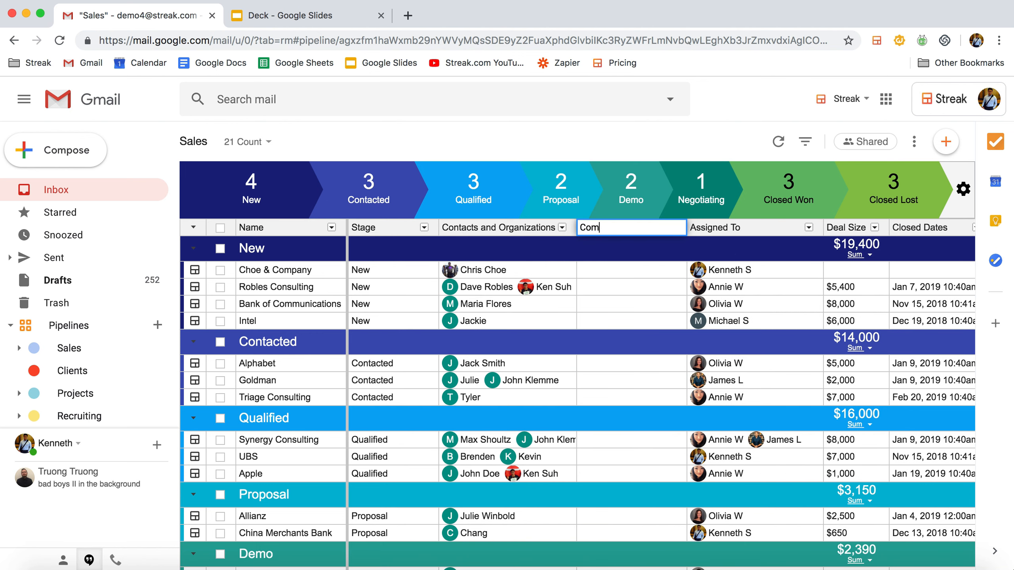
text(pany Size)
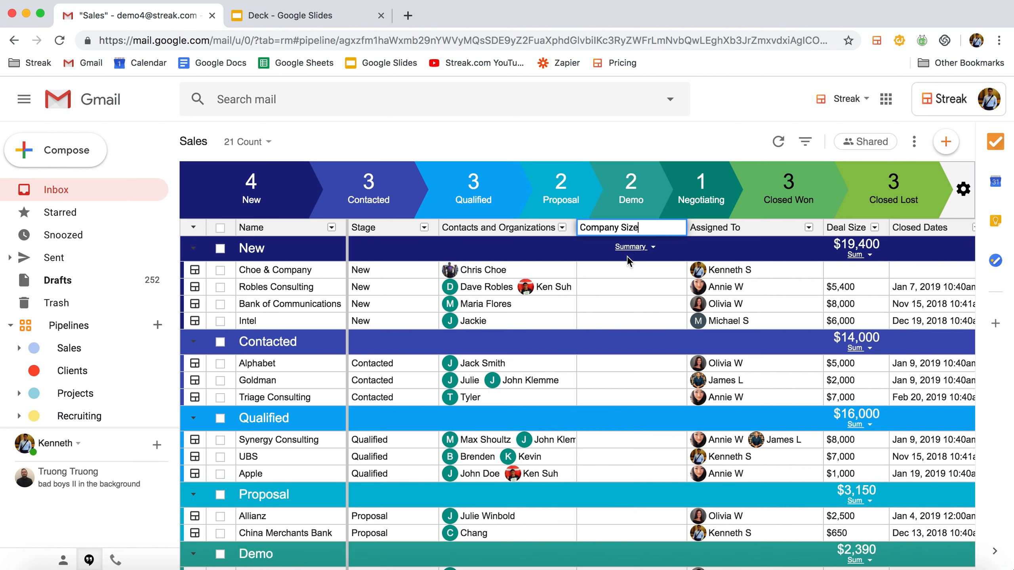
Add the dropdown options SMB, MID and ENT to the Company Size column and save them.
click(630, 270)
click(610, 319)
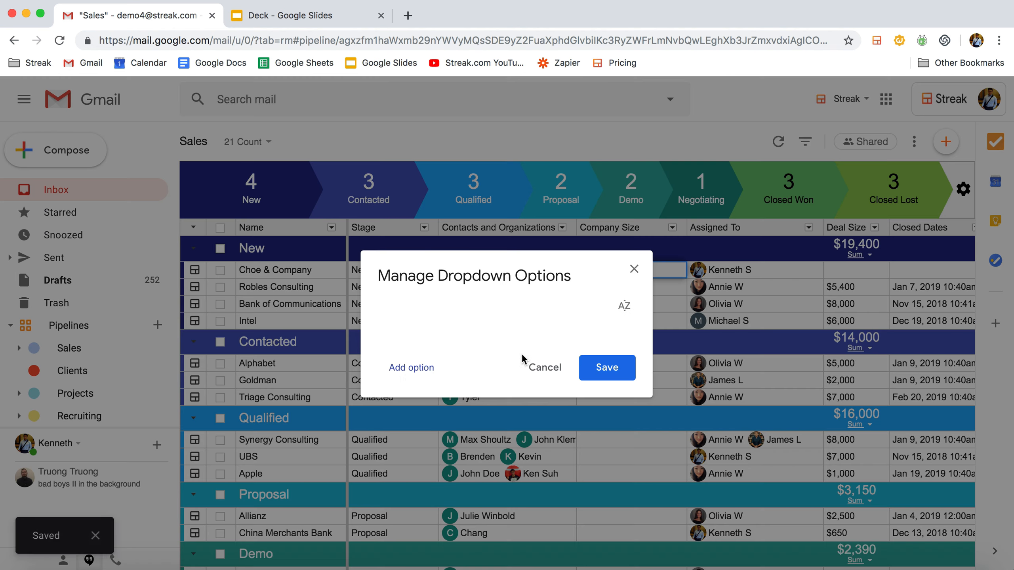
click(409, 367)
click(409, 382)
click(399, 396)
click(437, 278)
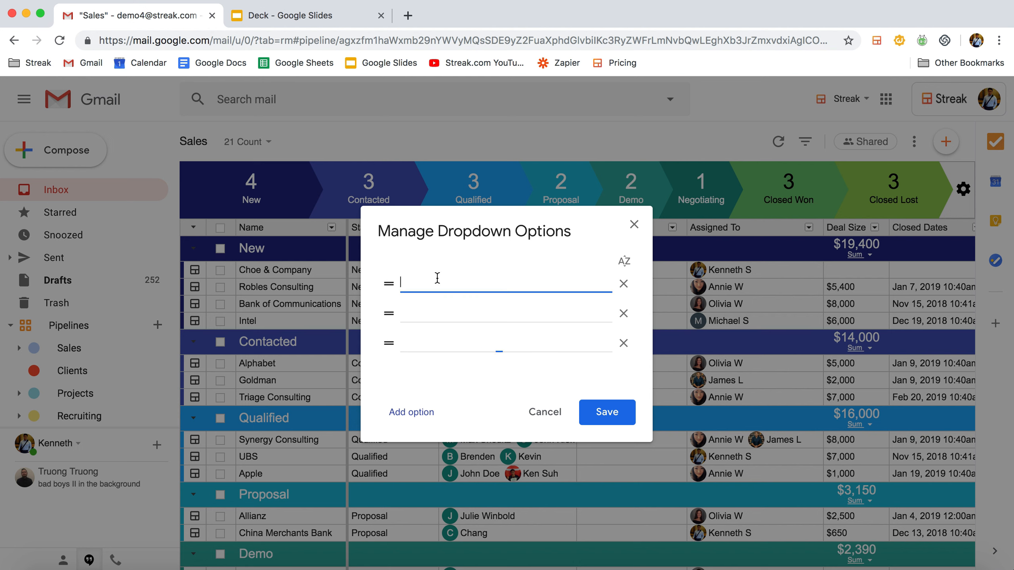
click(439, 313)
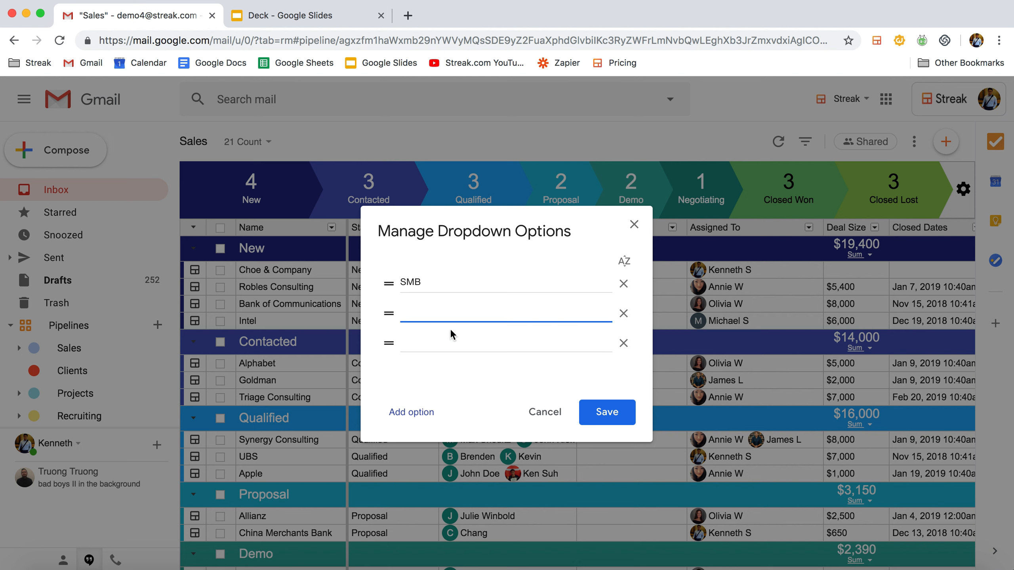
text(MD)
click(426, 337)
text(ENT)
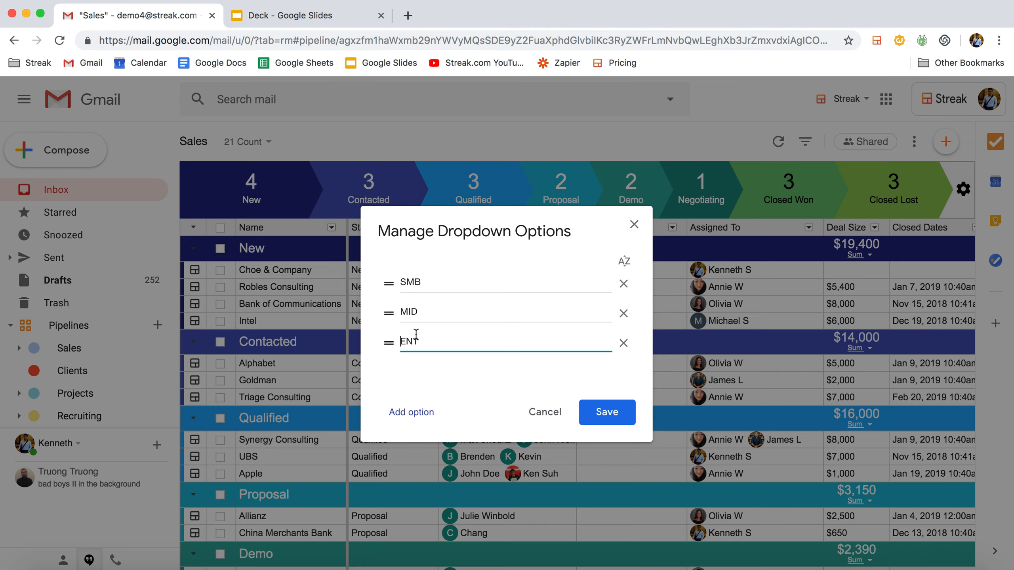
click(590, 411)
Set Company Size to MID for Choe & Company, SMB for Robles Consulting and ENT for Bank of Communications.
click(644, 268)
click(627, 317)
click(640, 288)
click(616, 309)
click(622, 304)
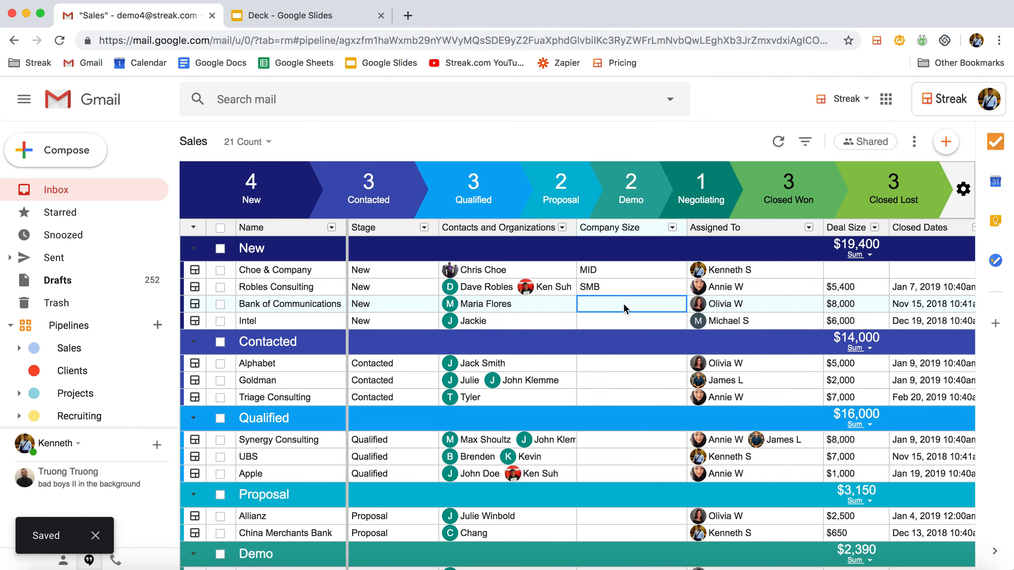
click(597, 378)
Insert the Date of Last Email magic column after the Company Size column.
click(672, 227)
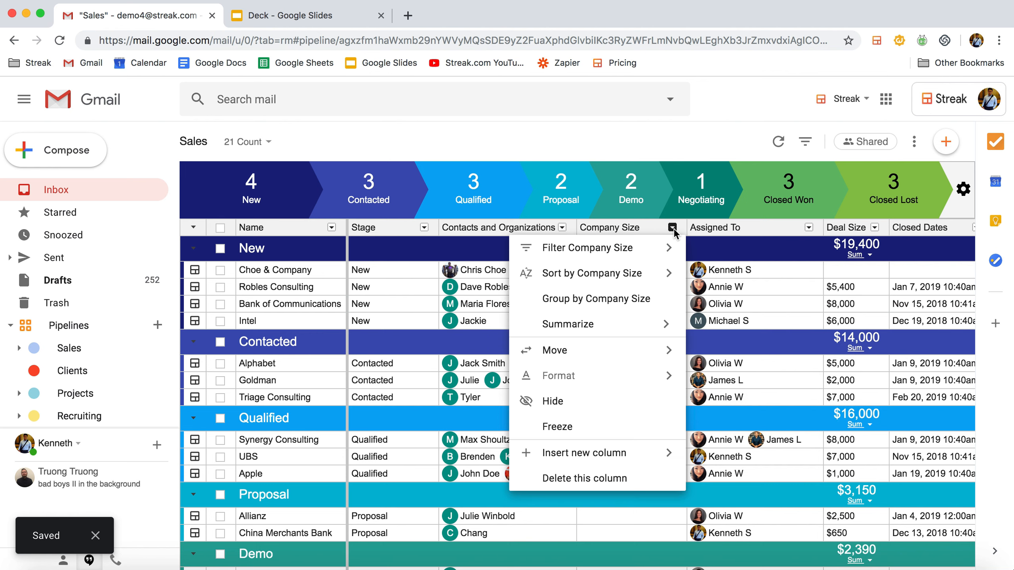
mouse_move(619, 452)
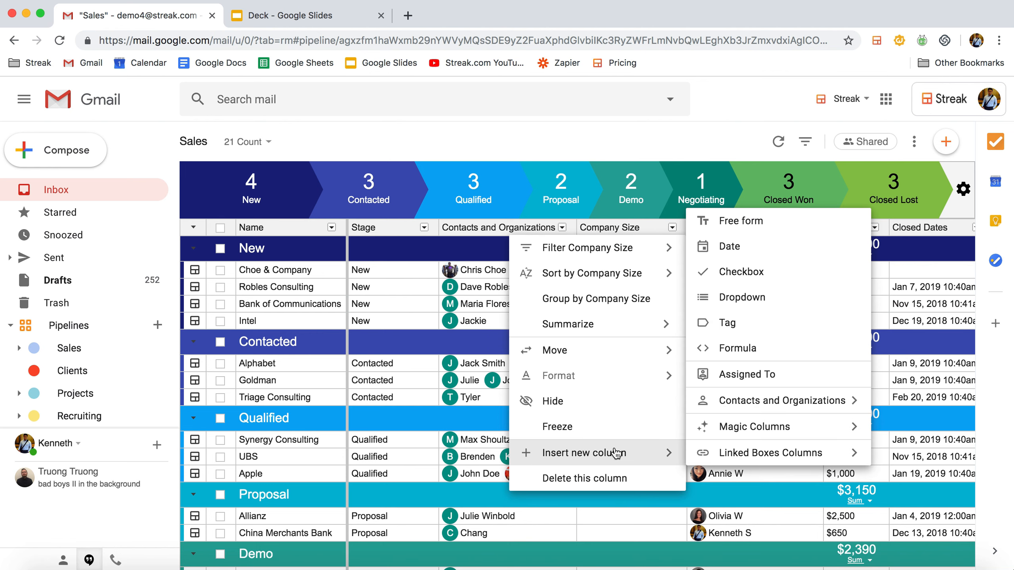
mouse_move(726, 426)
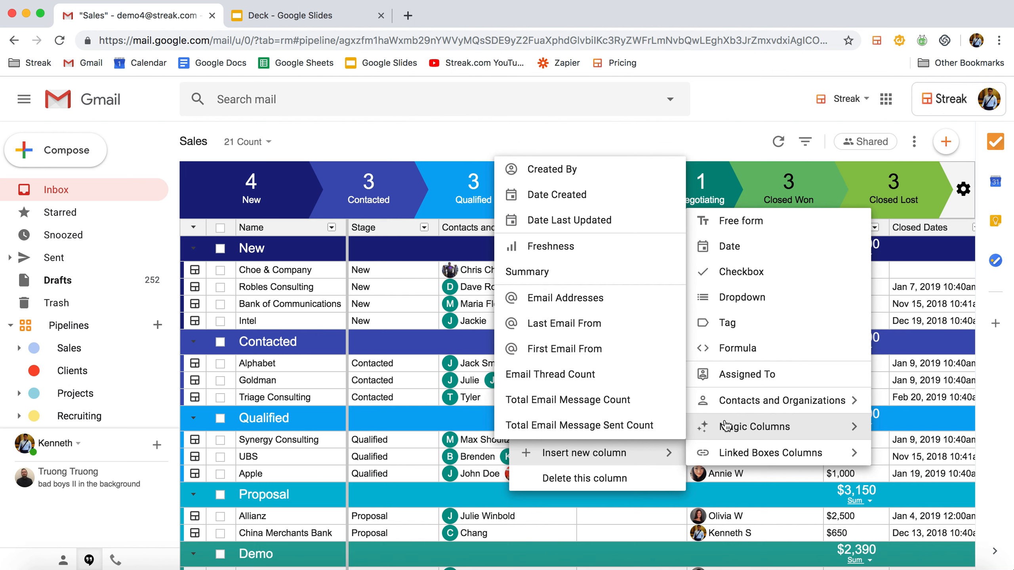
scroll(578, 371, down, 3)
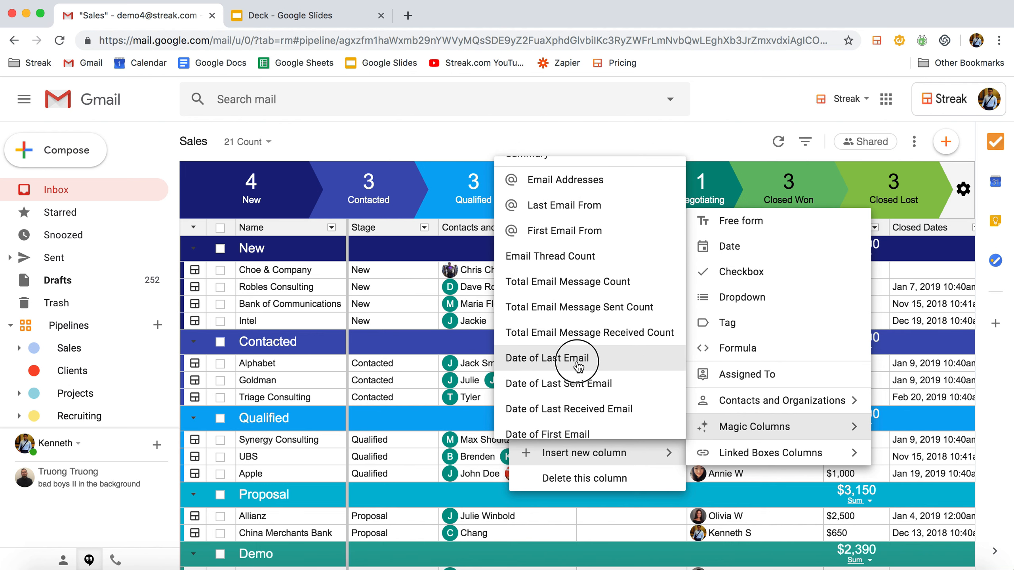
click(579, 358)
click(724, 271)
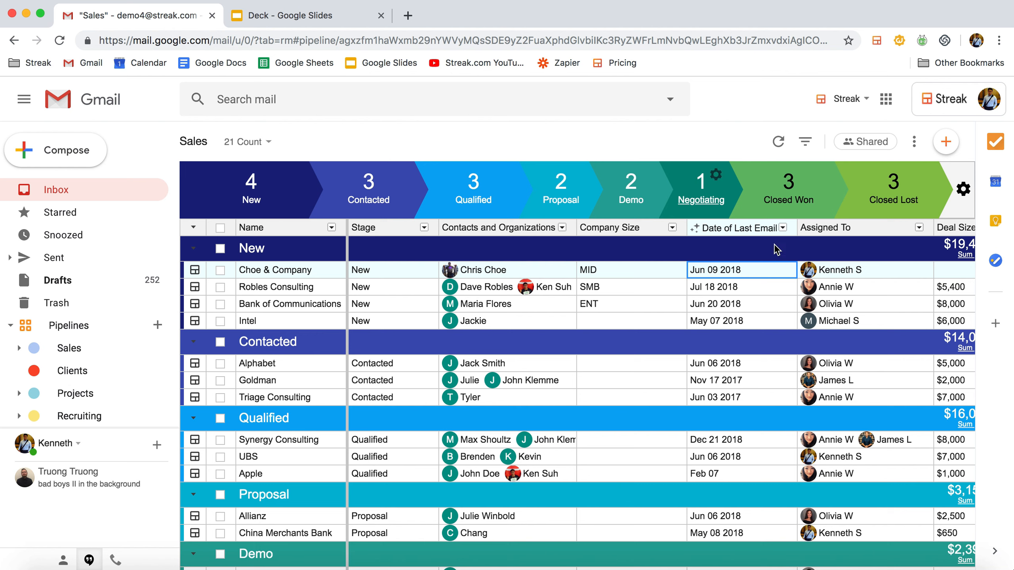
click(946, 141)
click(913, 144)
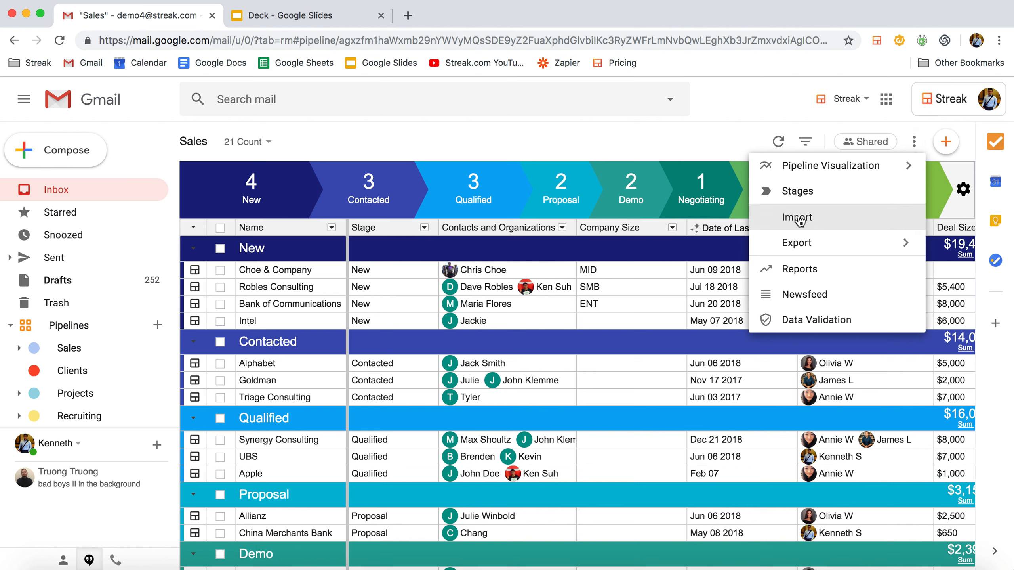
click(707, 148)
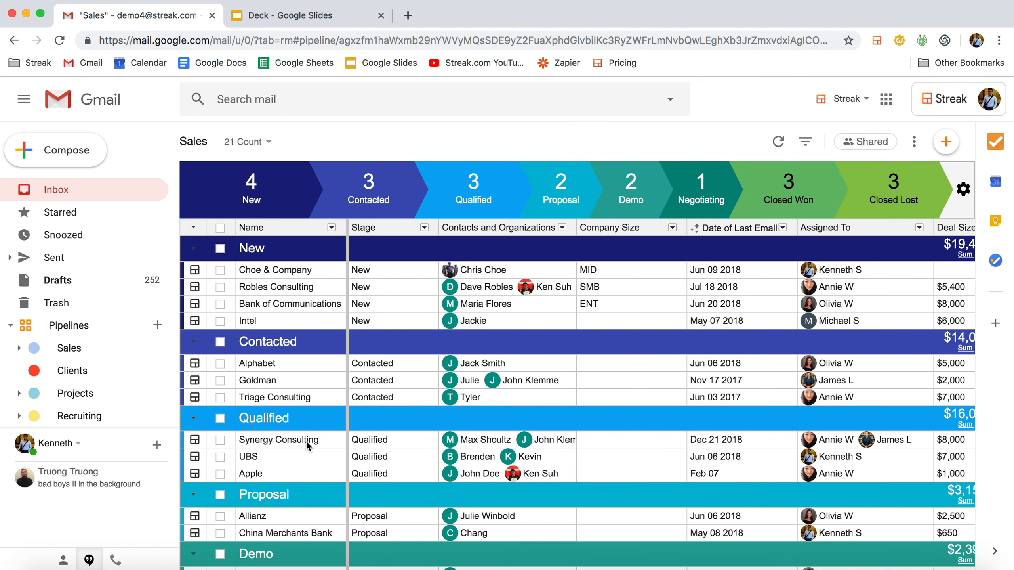
Open the Synergy Consulting box in the Qualified stage and review its emails, custom columns and contacts.
scroll(306, 438, down, 2)
click(282, 367)
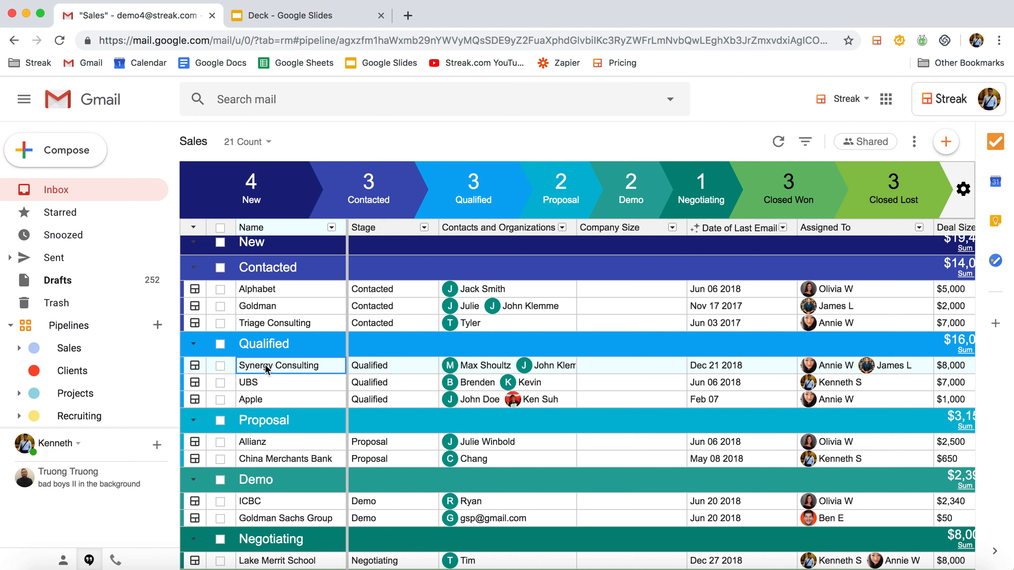
click(194, 366)
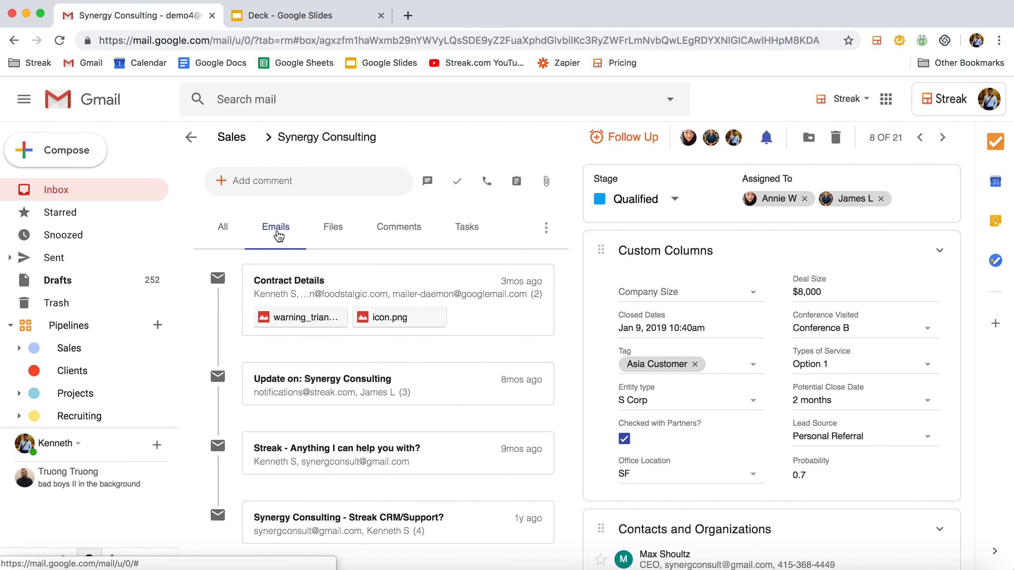
scroll(407, 482, down, 2)
scroll(431, 320, up, 2)
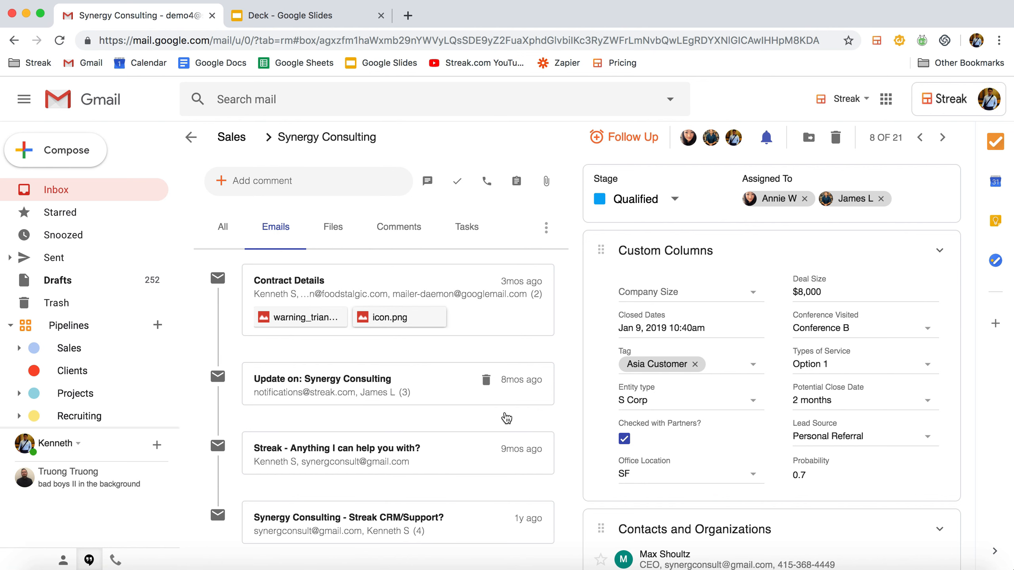
scroll(642, 470, down, 3)
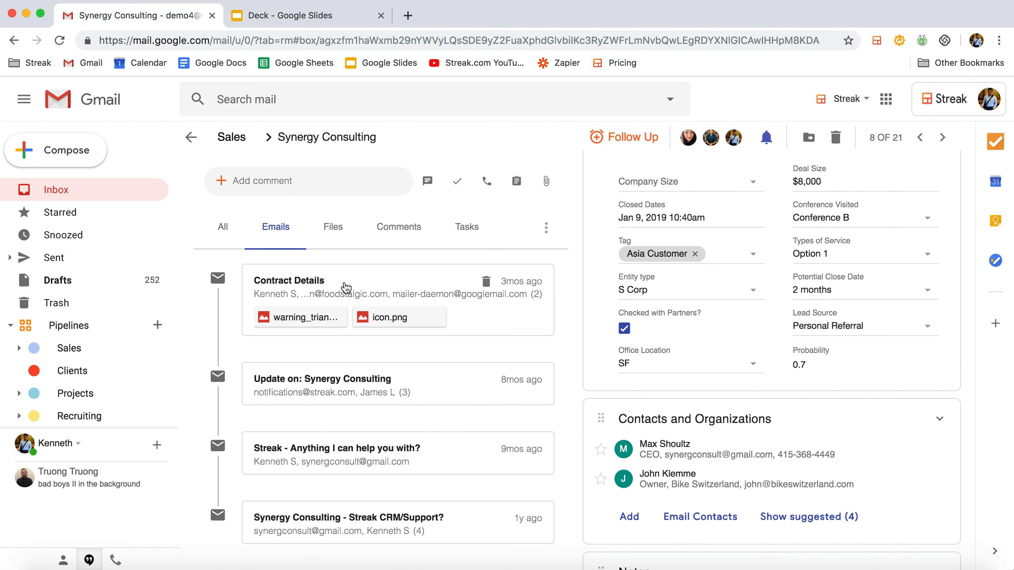
Post a comment on the Synergy Consulting box that mentions a team member and reads "- Hey can you help with a proposal?".
click(292, 179)
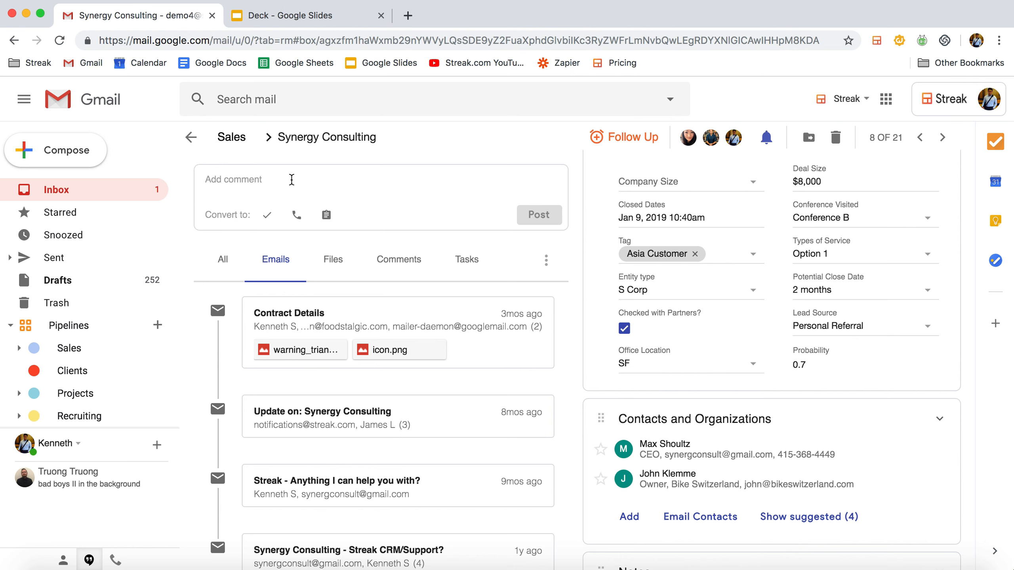
text(@)
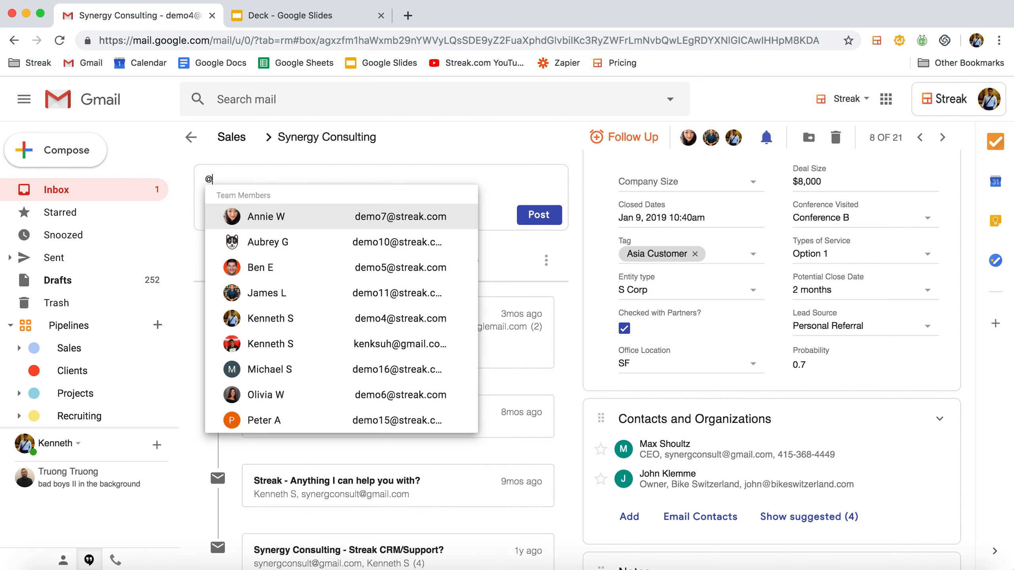
click(287, 265)
text(- hey)
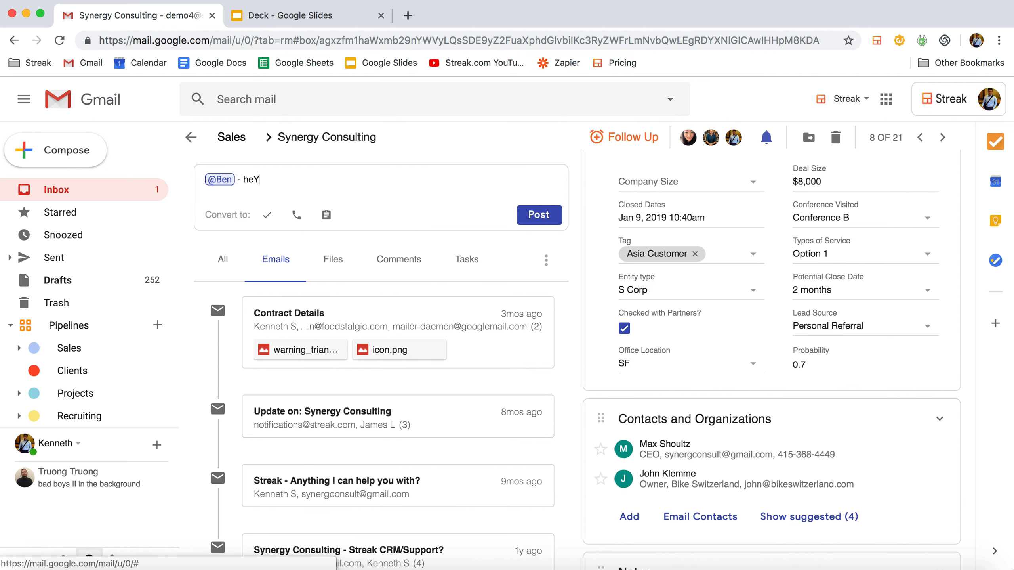
key(BackSpace)
key(BackSpace)
key(BackSpace)
text(Hey can you help with a proposal?)
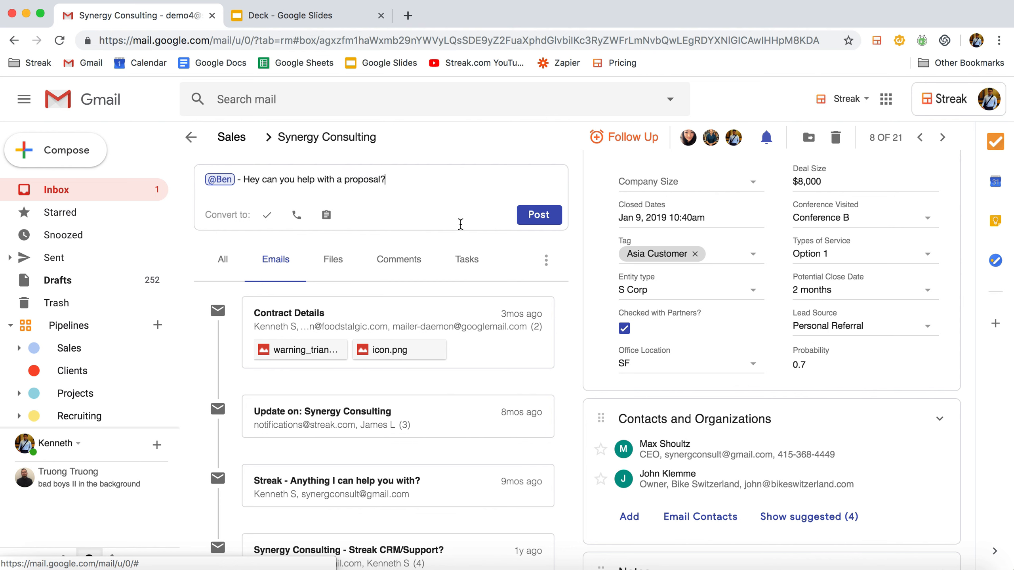
click(553, 220)
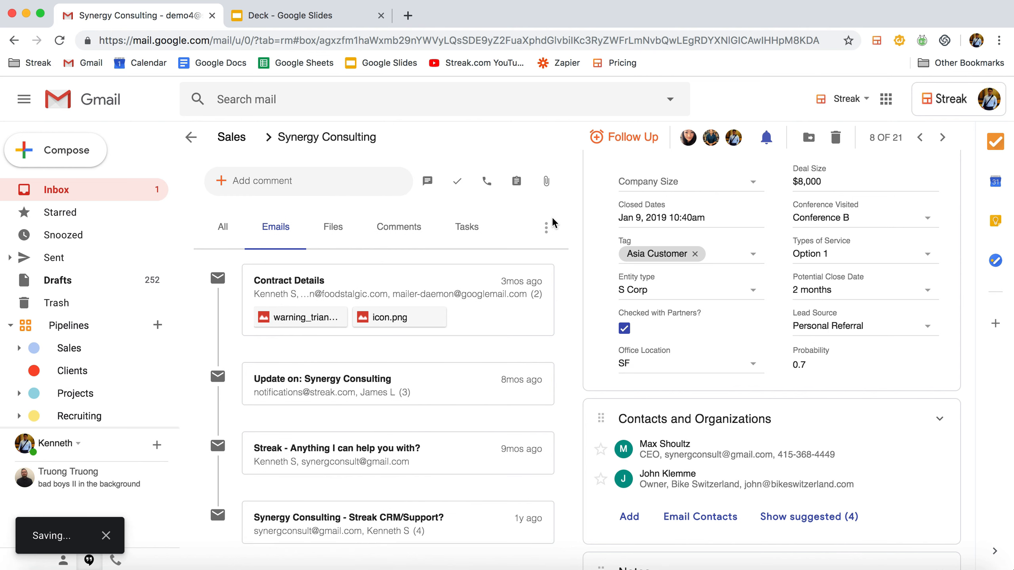
Show the box's complete activity timeline and check the reply option on the newly posted comment.
click(223, 226)
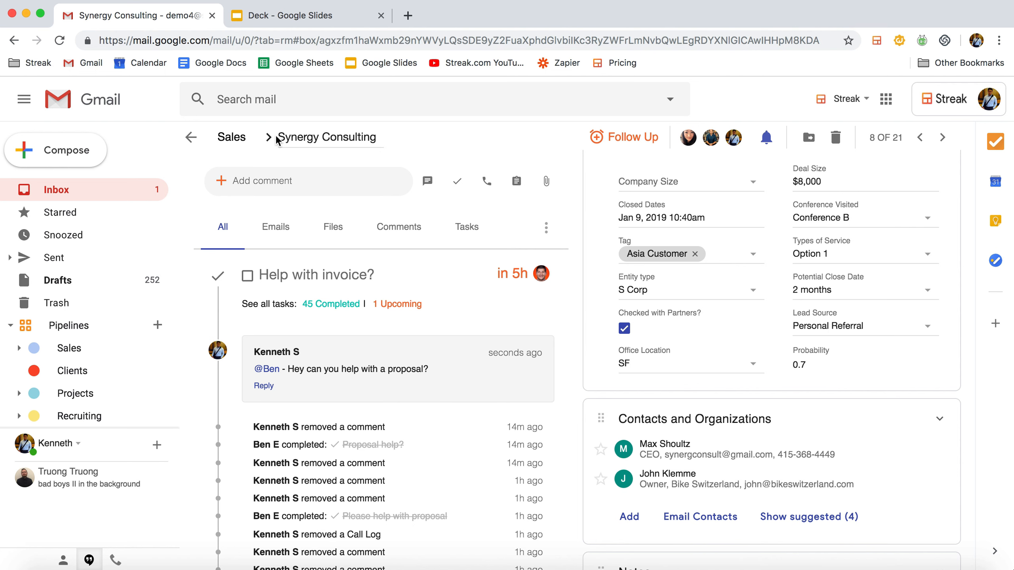
click(264, 386)
click(426, 436)
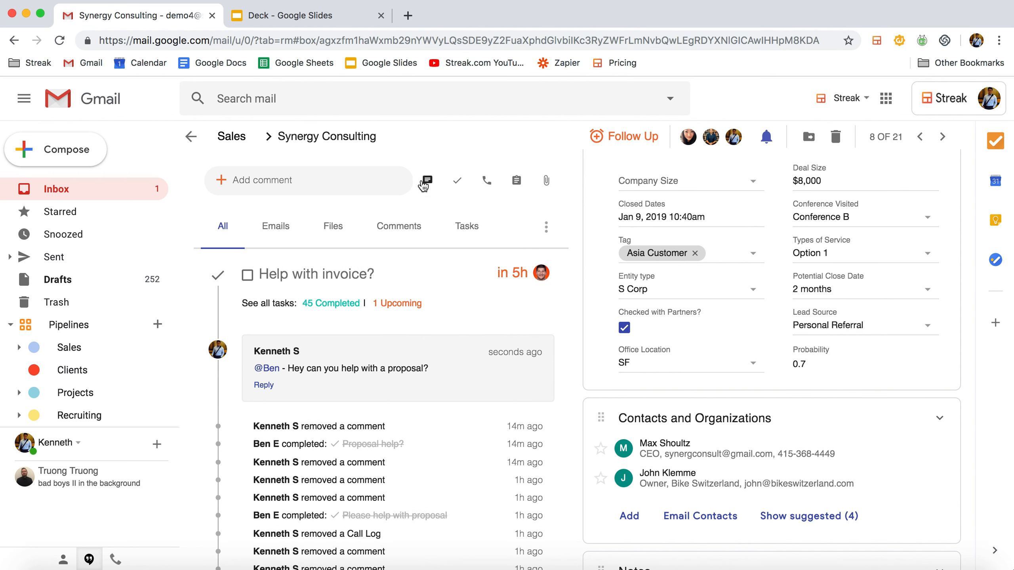
Add a task "Help with proposal?" to the Synergy Consulting box with the due date Today 5pm.
click(459, 184)
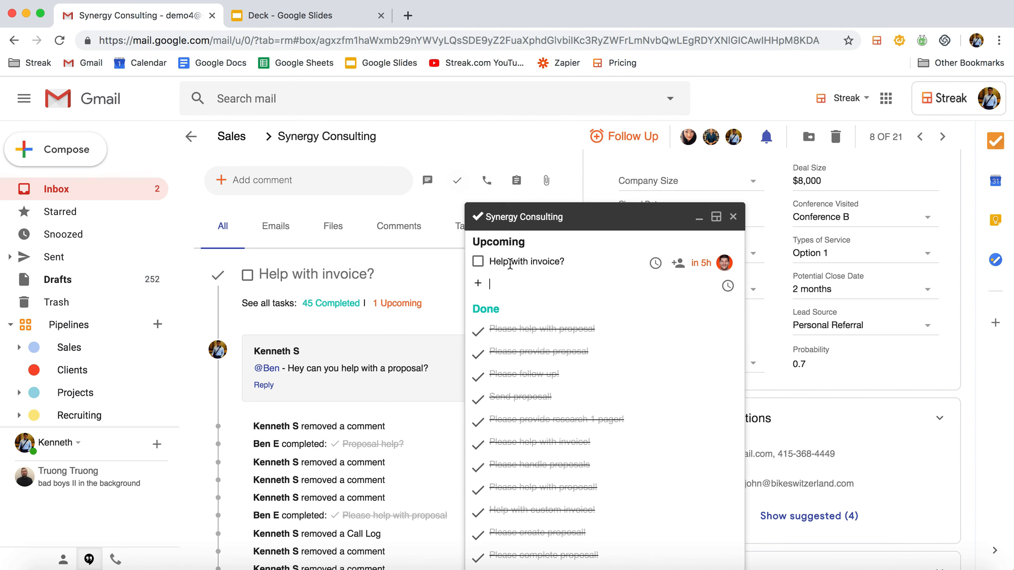
text(Hel)
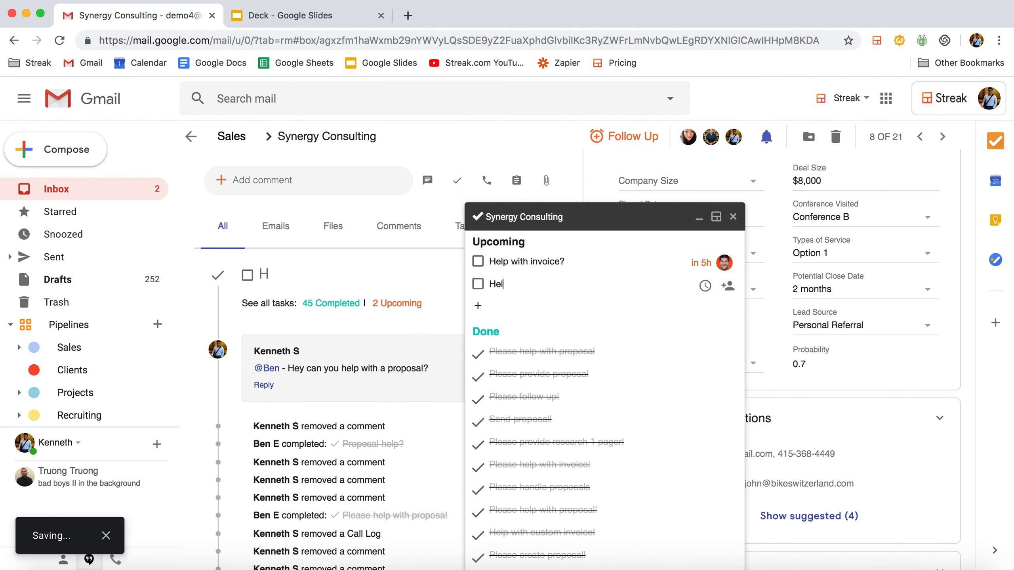
text(p with proposal?)
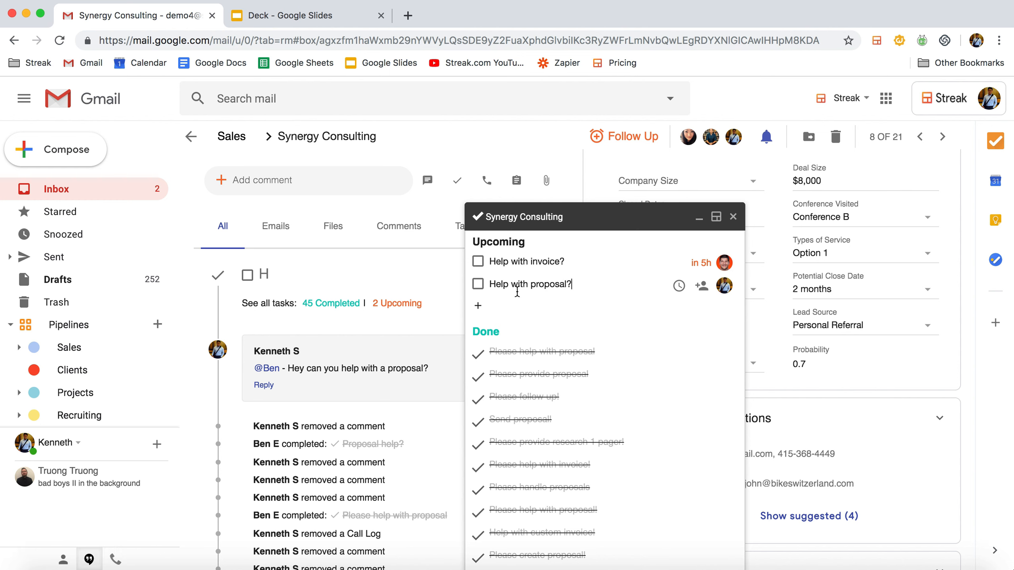
click(679, 288)
text(Toda)
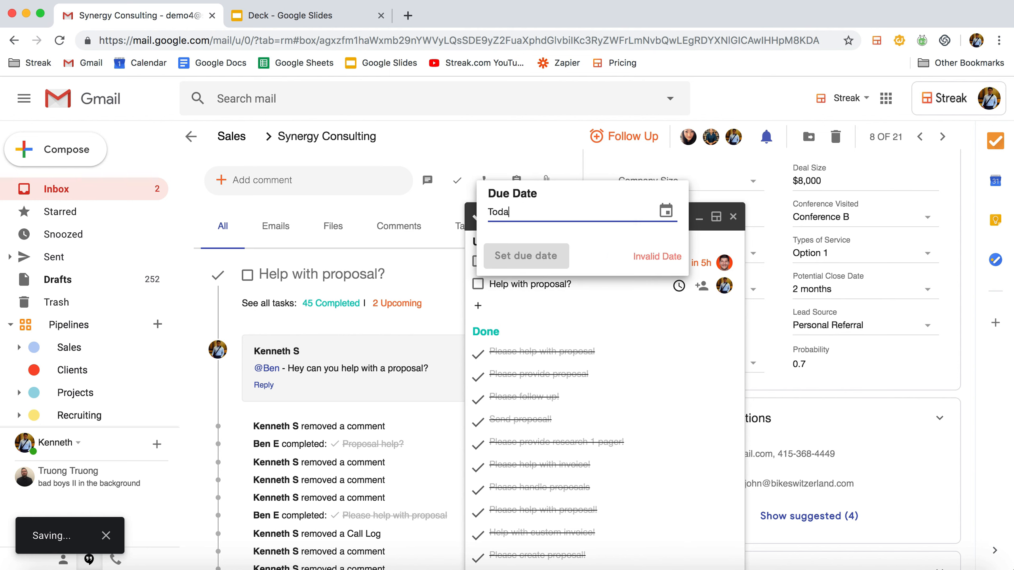
text(y 5pm)
click(526, 256)
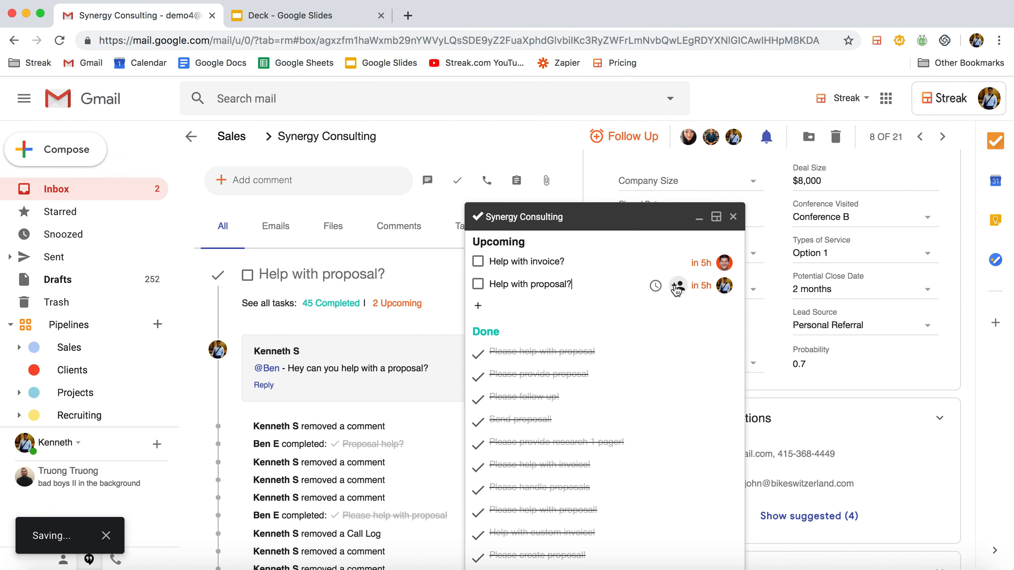
Assign the "Help with proposal?" task to the team member mentioned in the comment and close the task window.
click(534, 259)
text(Ben)
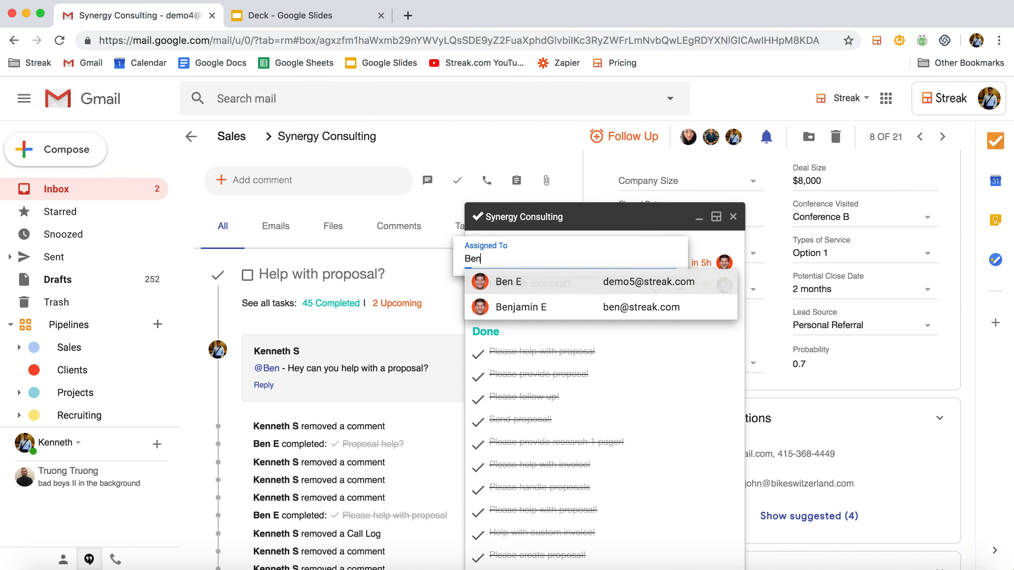
click(492, 280)
click(706, 248)
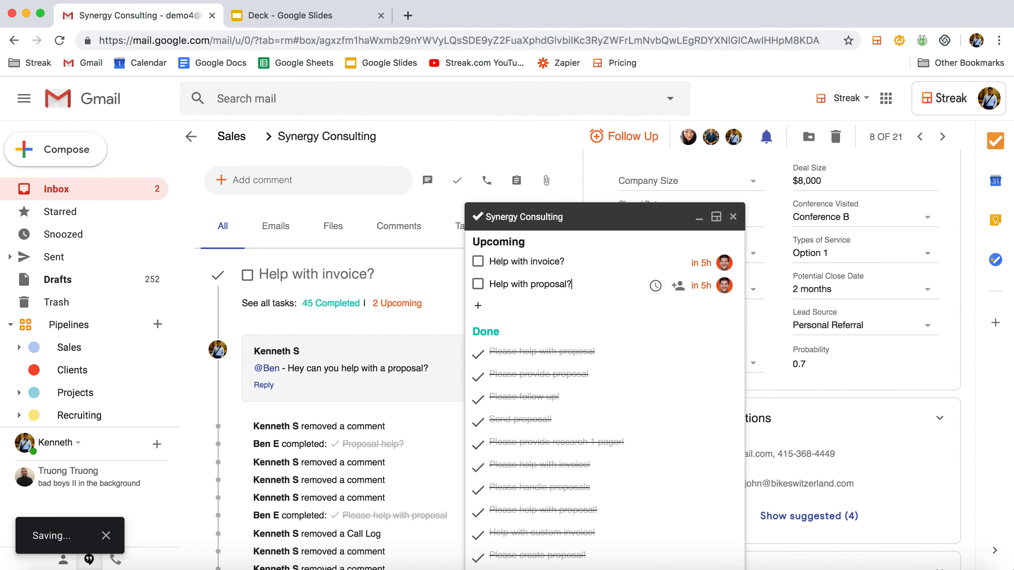
click(734, 217)
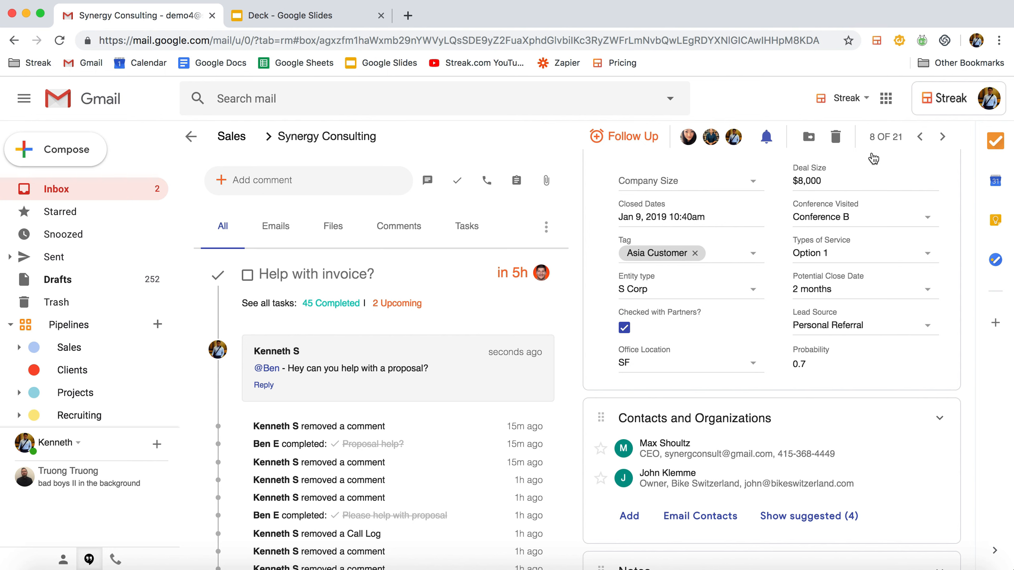
Look through the upcoming Streak tasks for all pipelines and return to the Sales pipeline.
click(989, 148)
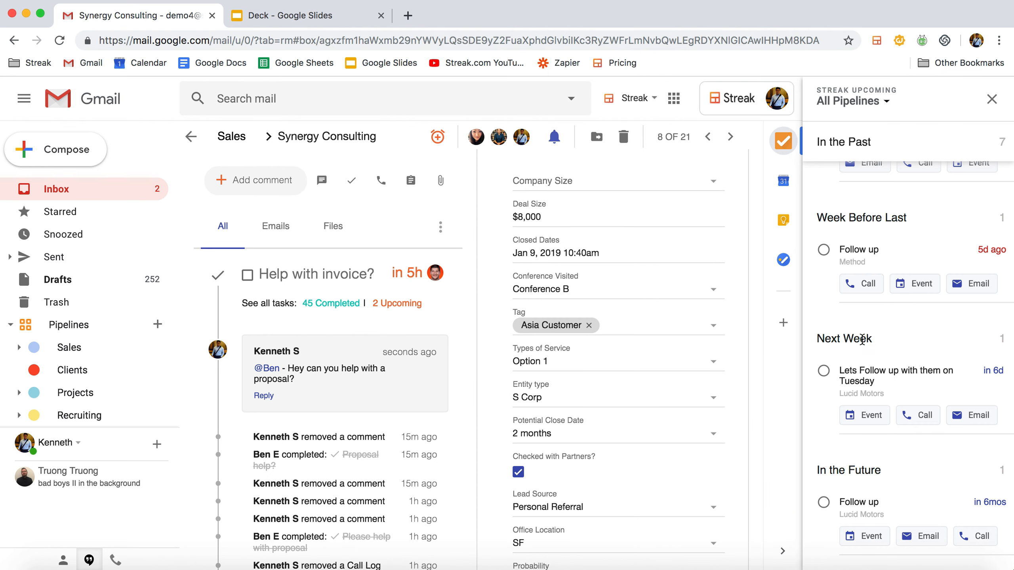
click(784, 148)
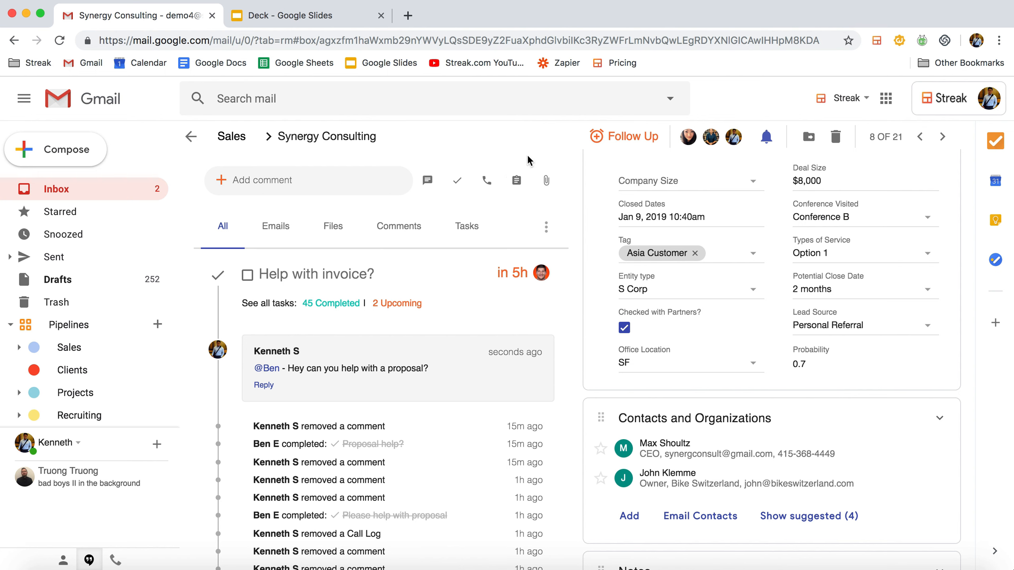
click(231, 136)
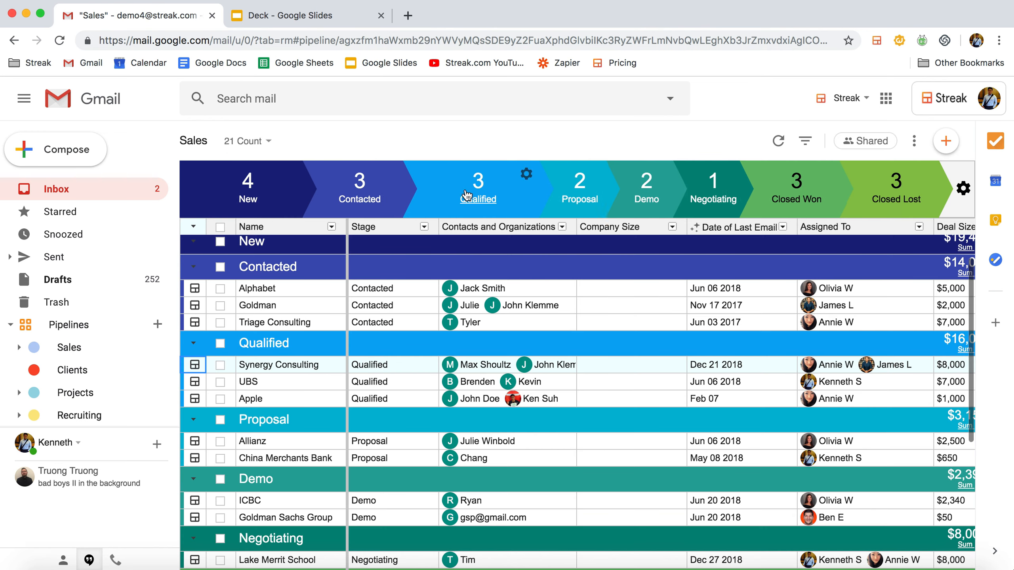